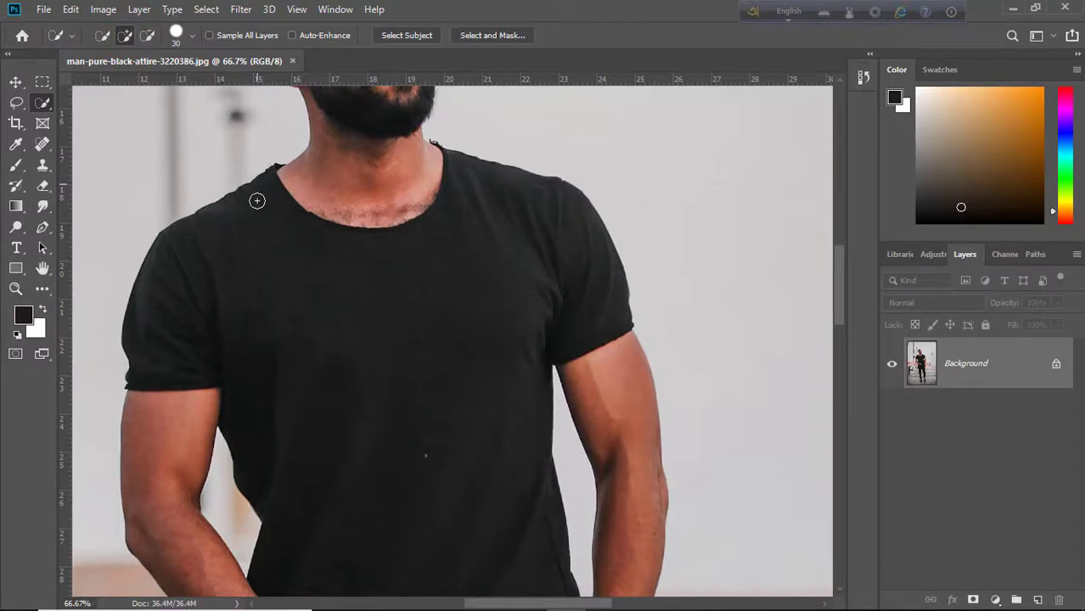
# Step: Select the black T-shirt with the Quick Selection tool, covering the torso and both sleeves up to the neckline
pyautogui.scroll(-3, 246, 170)
pyautogui.scroll(-3, 403, 348)
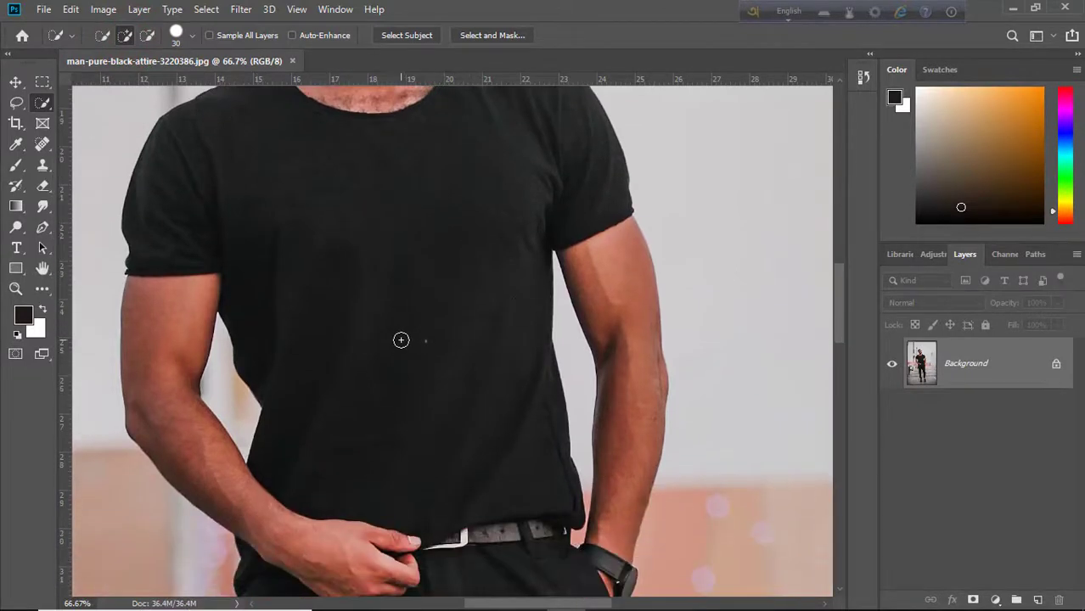
pyautogui.scroll(-1, 398, 340)
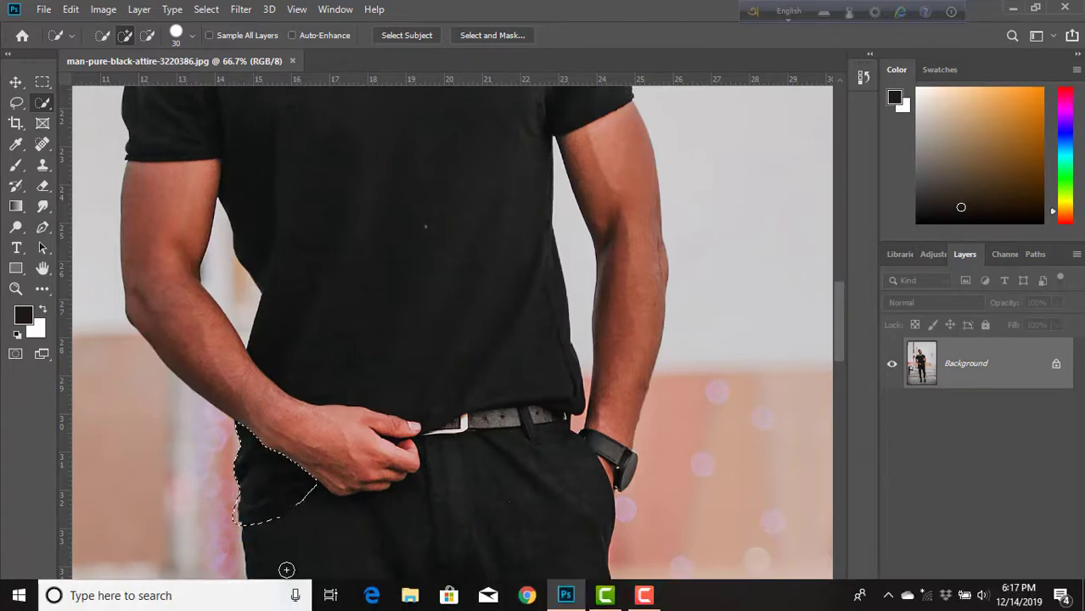
pyautogui.click(312, 392)
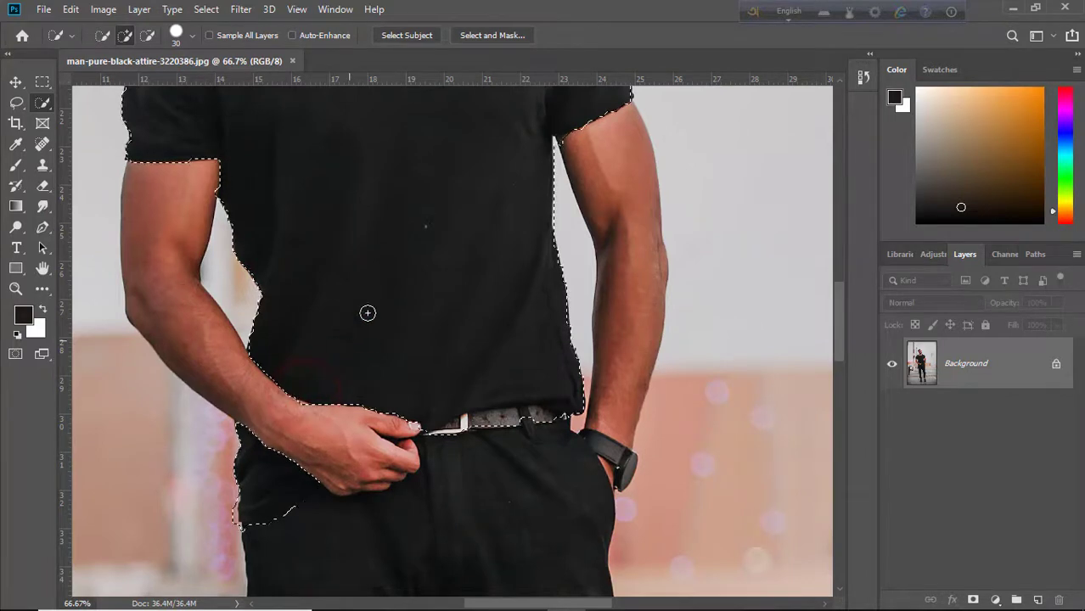
pyautogui.scroll(3, 429, 356)
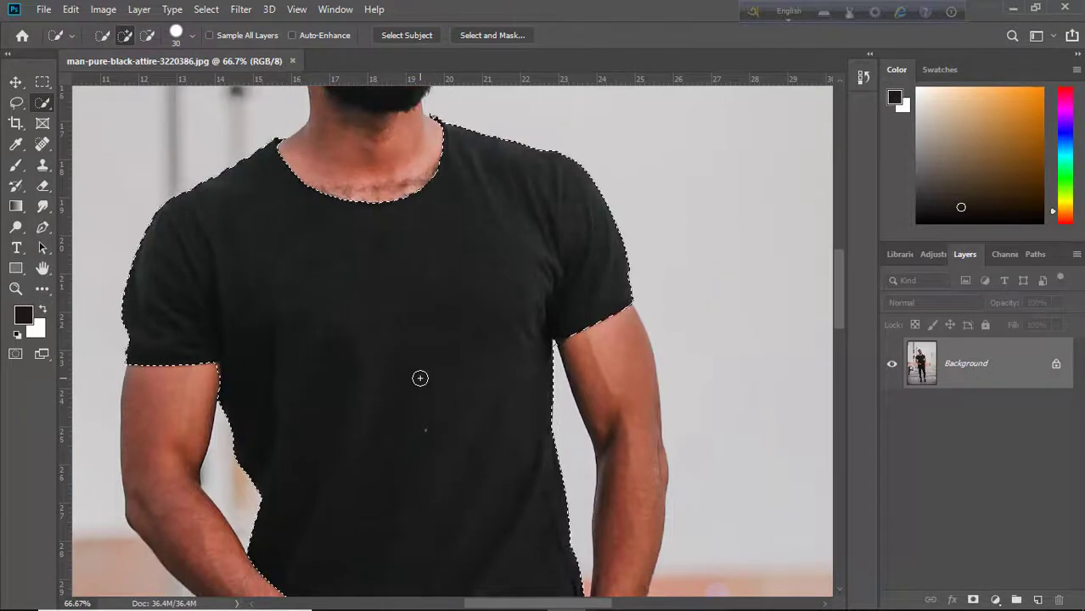
pyautogui.scroll(-3, 420, 378)
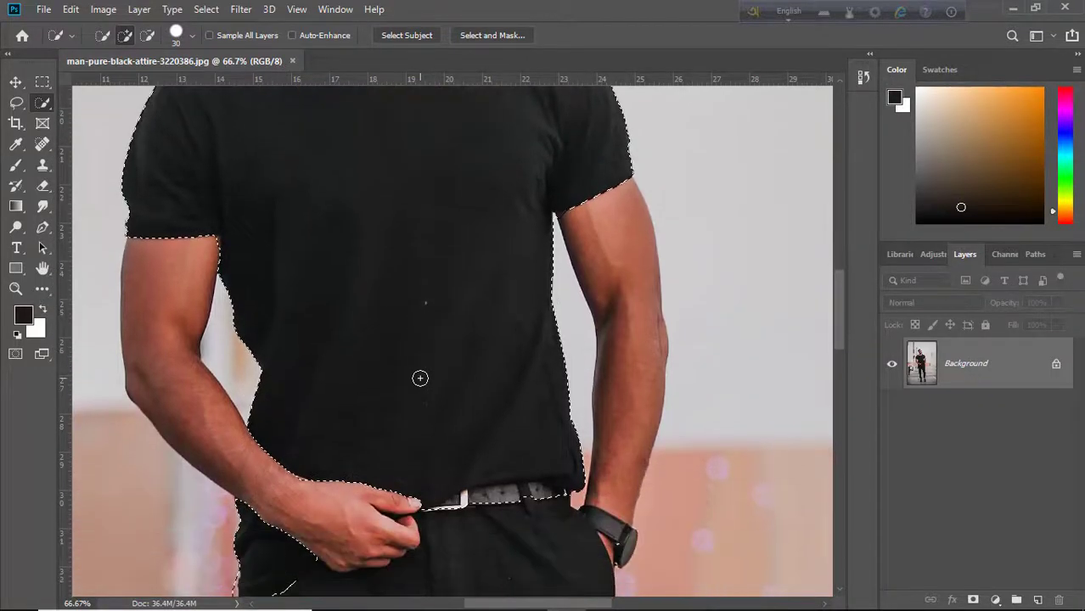
# Step: Subtract the belt and the background beside the trousers' hip from the T-shirt selection
pyautogui.scroll(-3, 420, 378)
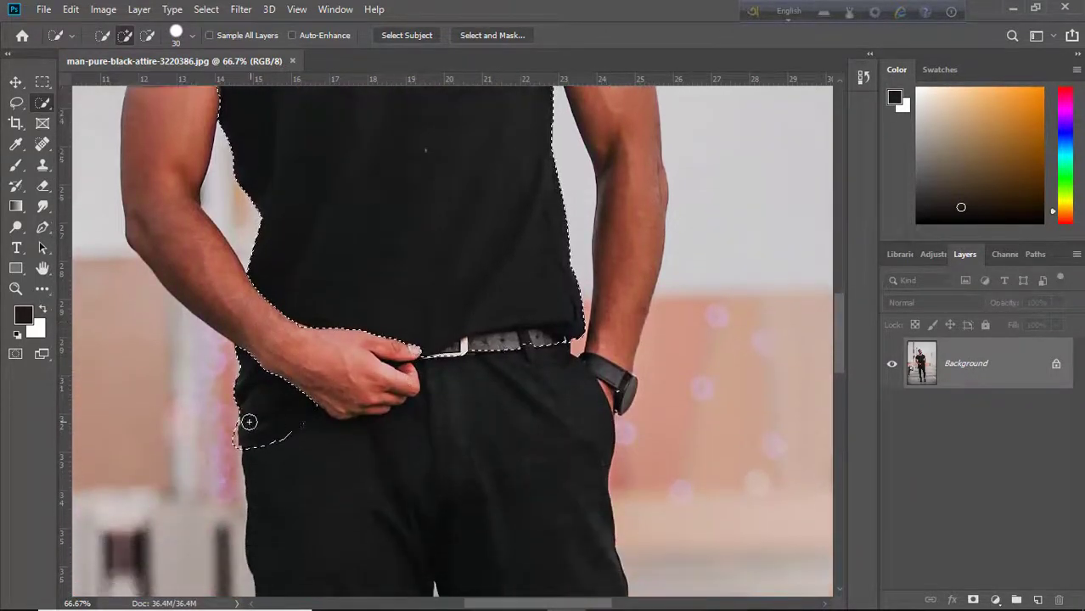
pyautogui.click(150, 35)
pyautogui.hotkey('ctrl', '+')
pyautogui.moveTo(295, 412)
pyautogui.mouseDown()
pyautogui.moveTo(423, 412)
pyautogui.moveTo(538, 365)
pyautogui.mouseUp()
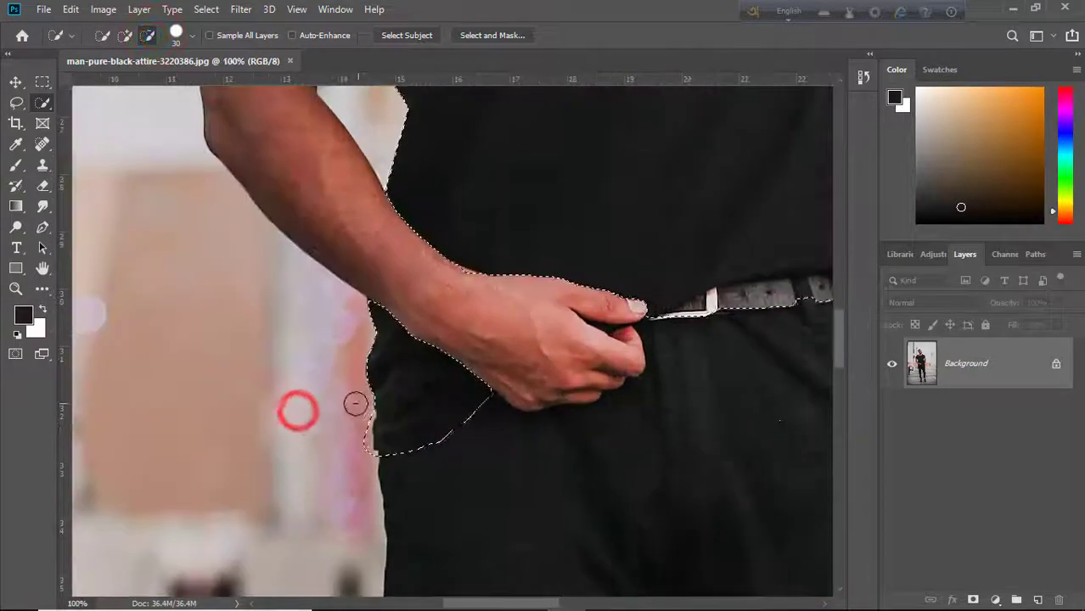
pyautogui.moveTo(357, 404); pyautogui.dragTo(385, 466)
pyautogui.moveTo(649, 431); pyautogui.dragTo(238, 508)
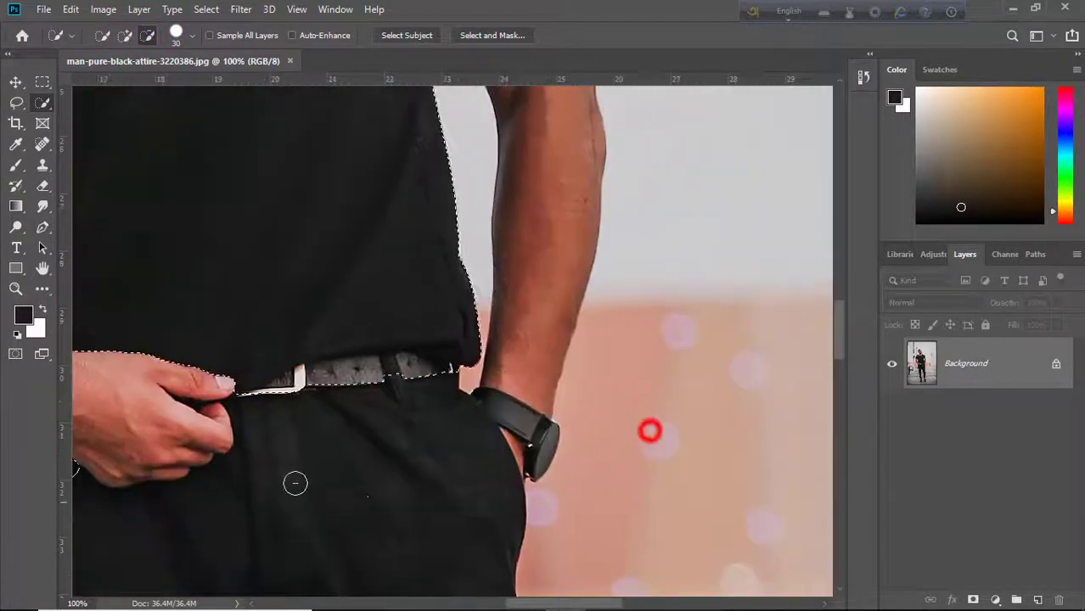
pyautogui.moveTo(253, 402)
pyautogui.mouseDown()
pyautogui.moveTo(312, 384)
pyautogui.moveTo(443, 371)
pyautogui.mouseUp()
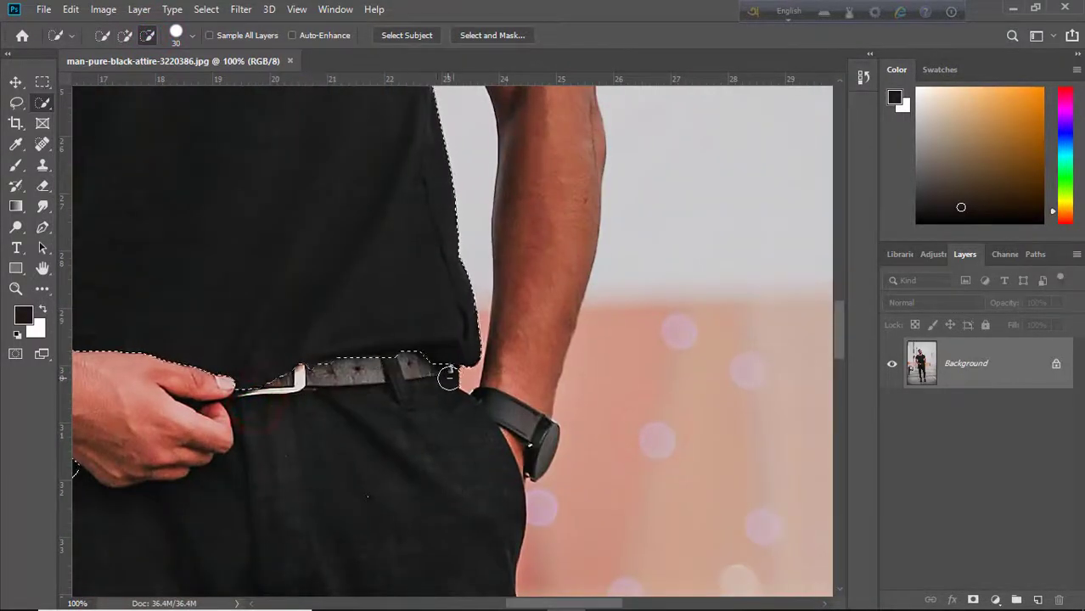
pyautogui.moveTo(328, 376); pyautogui.dragTo(335, 371)
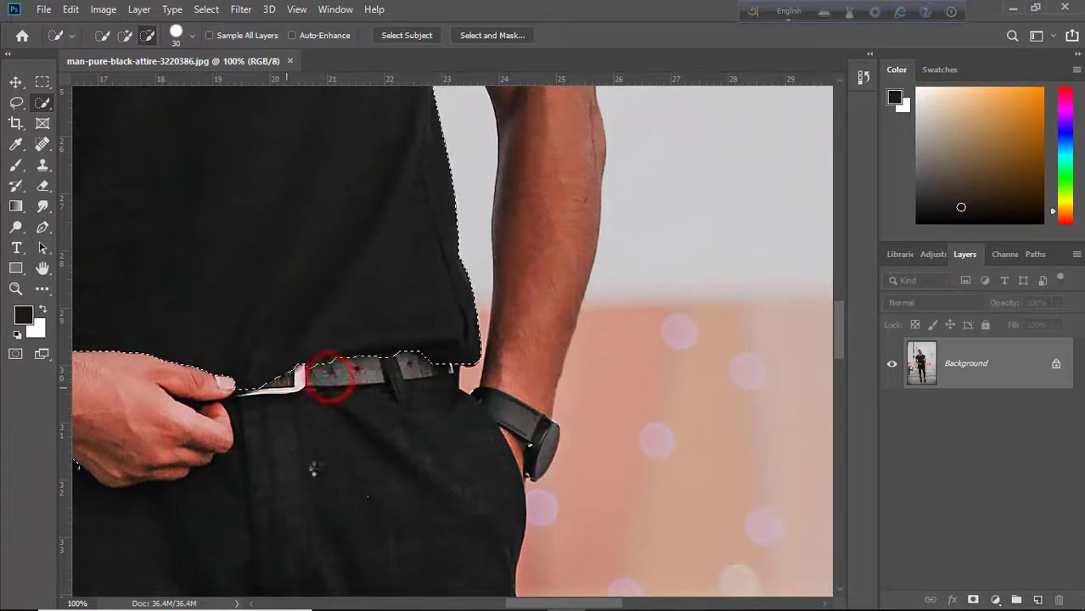
# Step: Subtract the arm and background spill under both sleeves from the T-shirt selection
pyautogui.moveTo(259, 475); pyautogui.dragTo(596, 342)
pyautogui.click(358, 344)
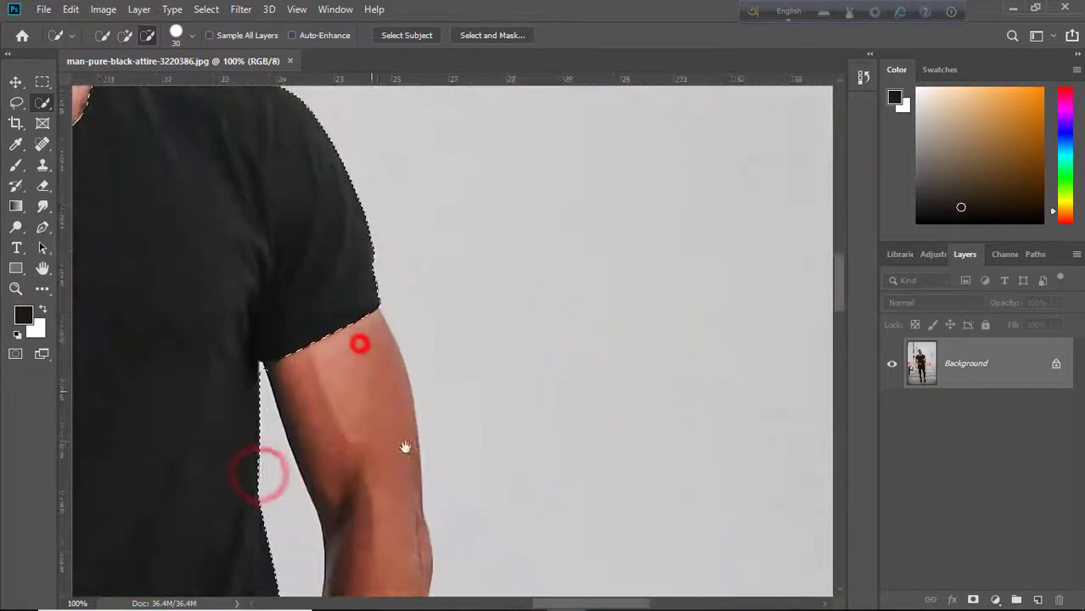
pyautogui.click(272, 378)
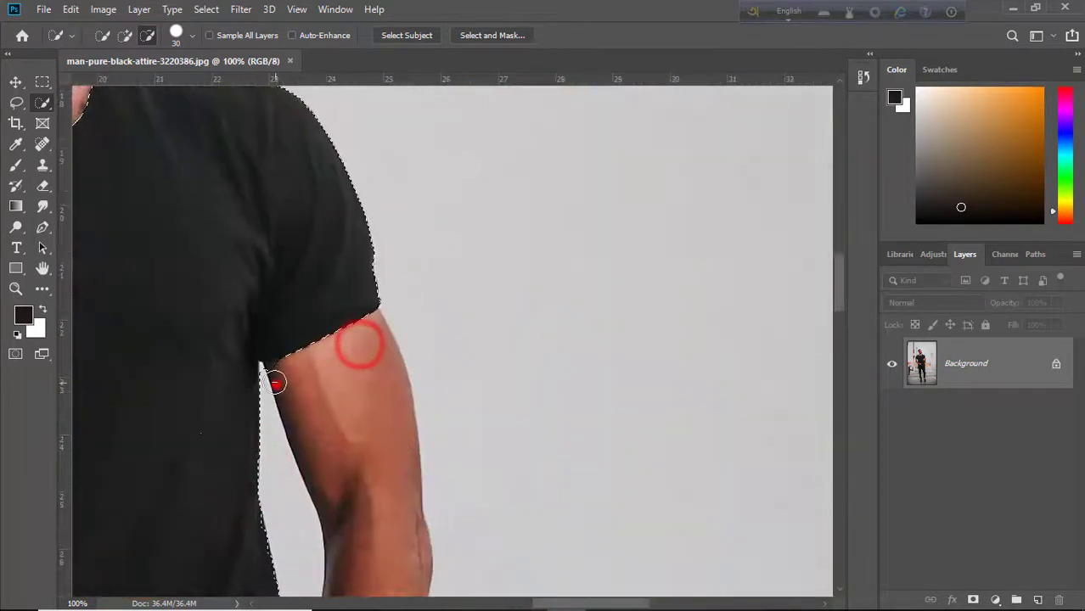
pyautogui.moveTo(264, 252); pyautogui.dragTo(675, 374)
pyautogui.moveTo(327, 383); pyautogui.dragTo(468, 304)
pyautogui.click(294, 460)
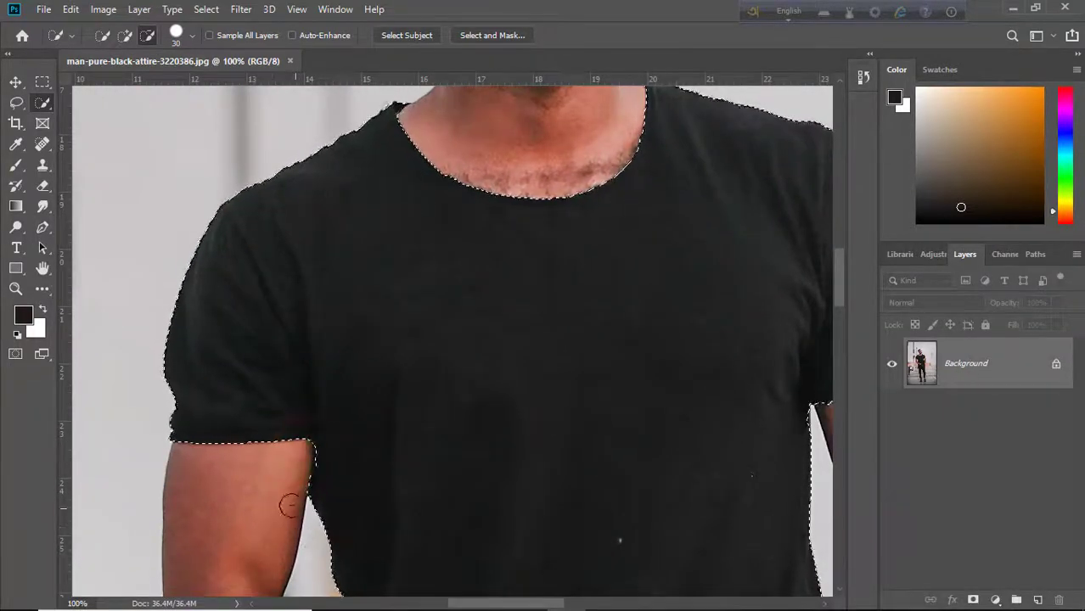
pyautogui.moveTo(194, 497); pyautogui.dragTo(160, 365)
pyautogui.moveTo(374, 506)
pyautogui.mouseDown()
pyautogui.moveTo(302, 458)
pyautogui.moveTo(380, 318)
pyautogui.moveTo(395, 226)
pyautogui.mouseUp()
# Step: Add the missed shirt fabric below the sleeve, along the torso's side edge, to the selection with the Quick Selection tool
pyautogui.click(123, 35)
pyautogui.click(331, 524)
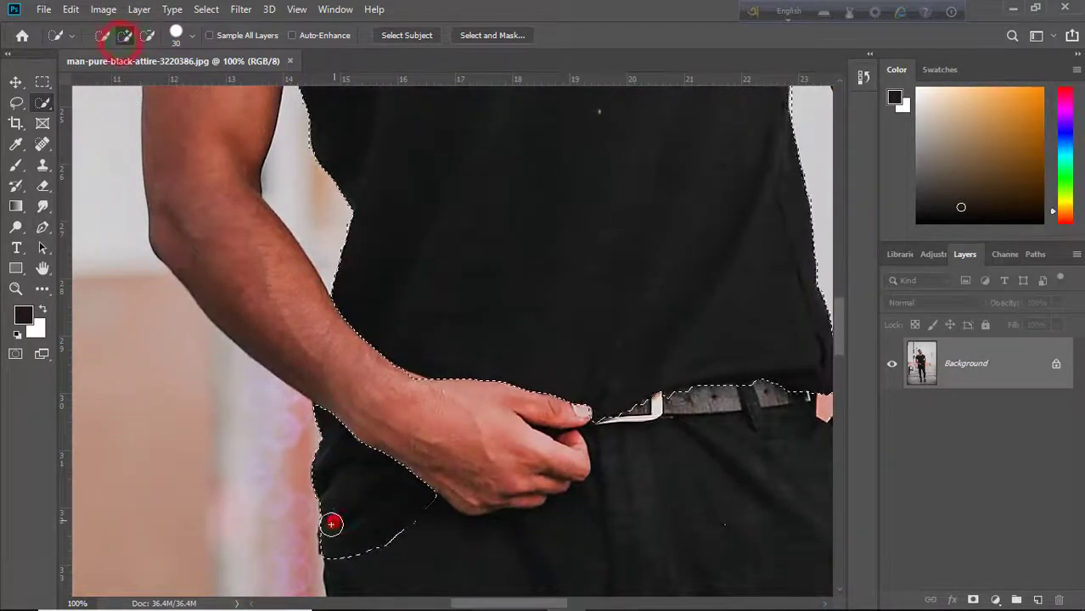
pyautogui.moveTo(565, 407); pyautogui.dragTo(310, 577)
pyautogui.moveTo(422, 356); pyautogui.dragTo(418, 520)
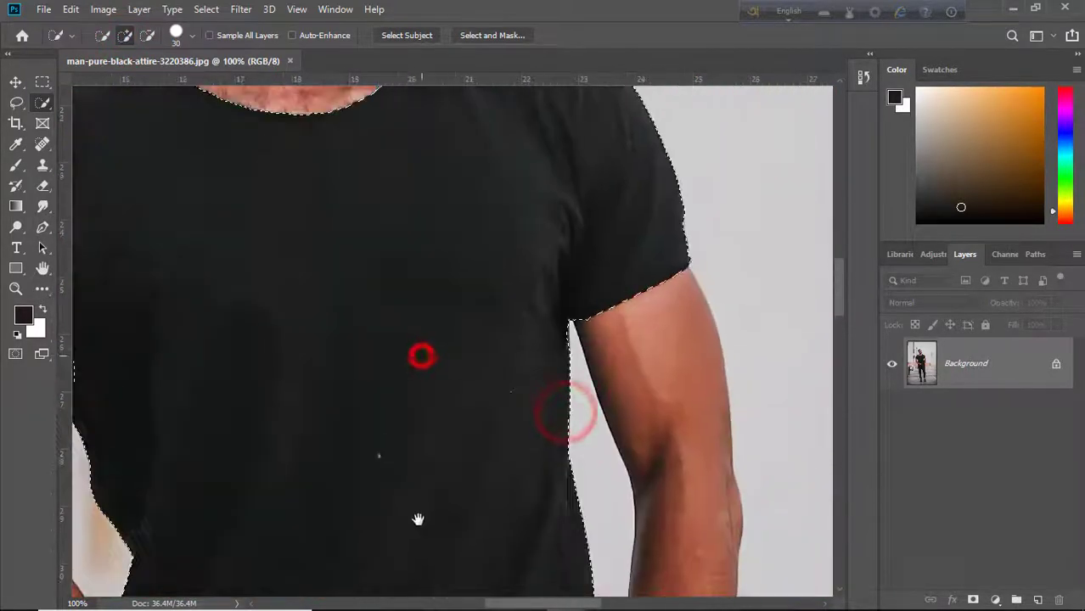
pyautogui.moveTo(556, 340); pyautogui.dragTo(522, 437)
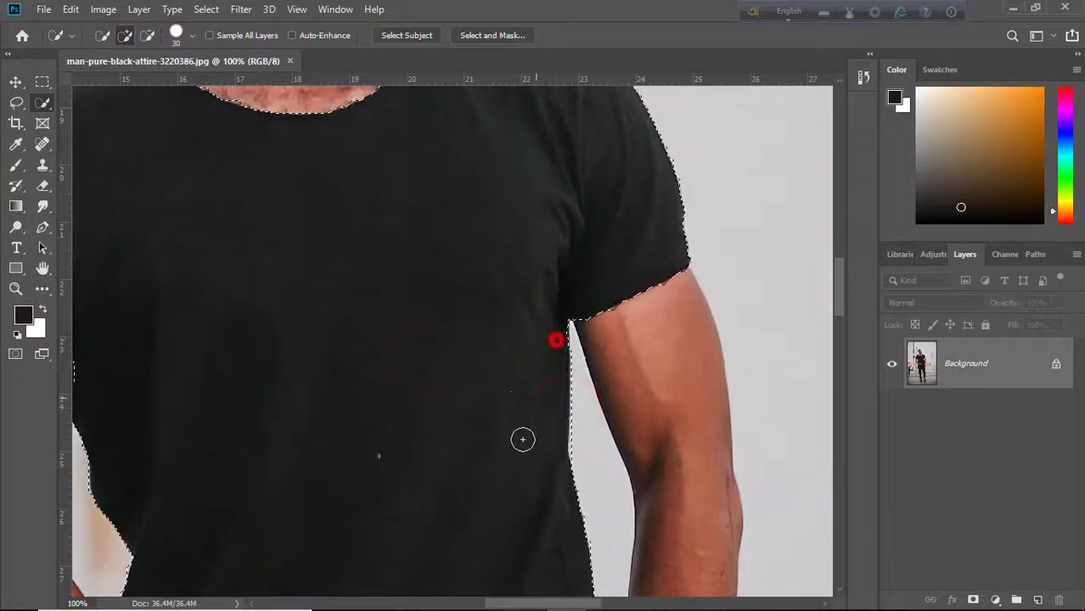
pyautogui.click(554, 338)
pyautogui.moveTo(366, 455); pyautogui.dragTo(598, 460)
pyautogui.moveTo(428, 471)
pyautogui.mouseDown()
pyautogui.moveTo(336, 283)
pyautogui.moveTo(152, 453)
pyautogui.moveTo(160, 424)
pyautogui.moveTo(327, 227)
pyautogui.mouseUp()
pyautogui.moveTo(526, 508); pyautogui.dragTo(473, 442)
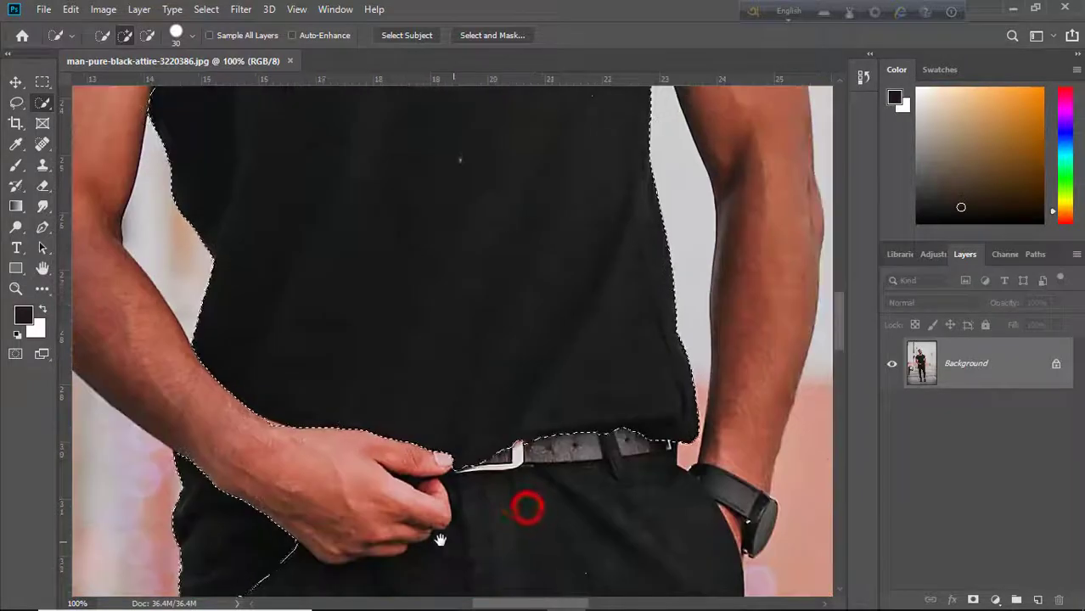
# Step: Subtract the wrist edge from the T-shirt selection and check the whole outline
pyautogui.click(147, 34)
pyautogui.click(269, 435)
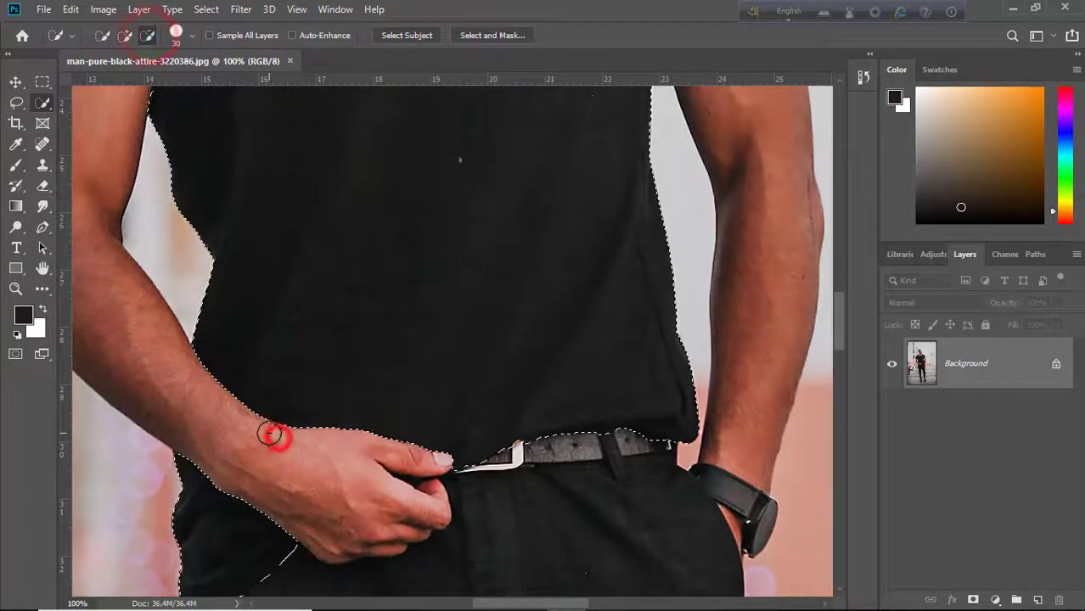
pyautogui.moveTo(303, 538); pyautogui.dragTo(367, 391)
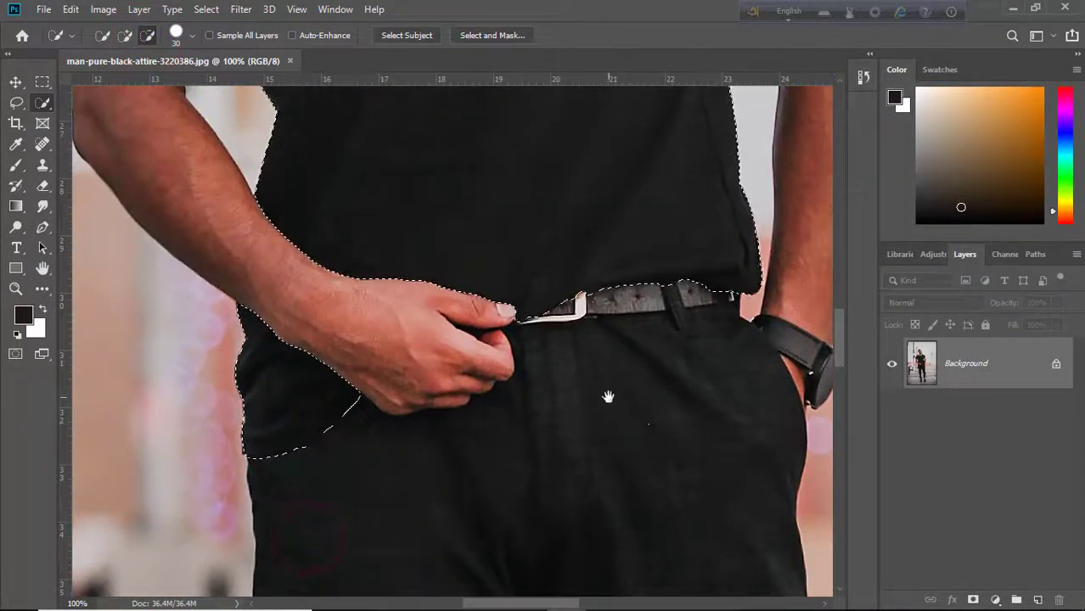
pyautogui.scroll(-3, 468, 414)
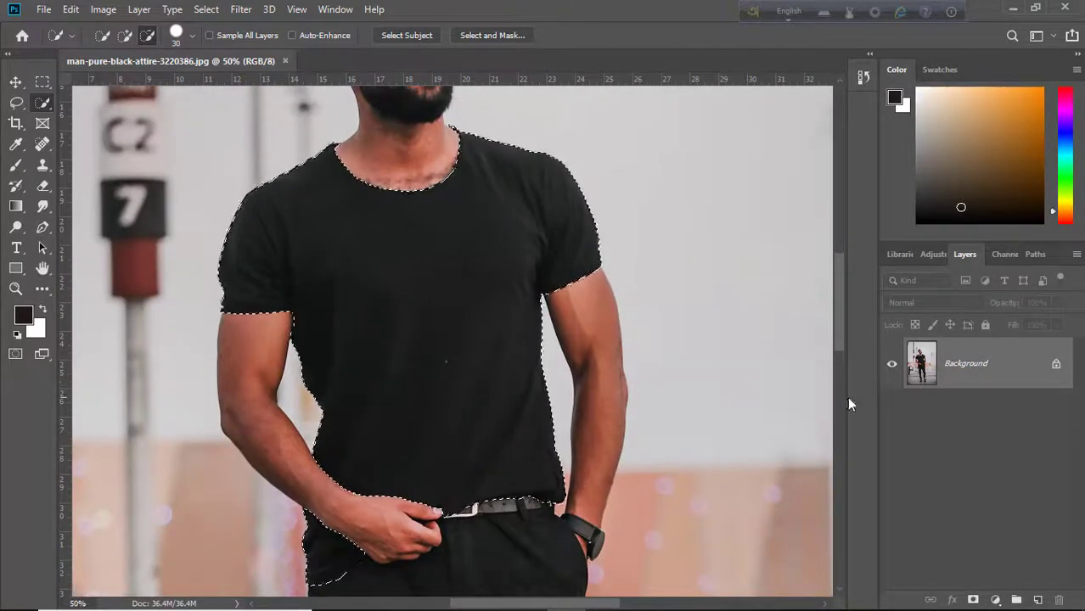
pyautogui.scroll(1, 798, 374)
# Step: Create a new layer group masked by the T-shirt selection and inspect its mask on its own
pyautogui.click(15, 83)
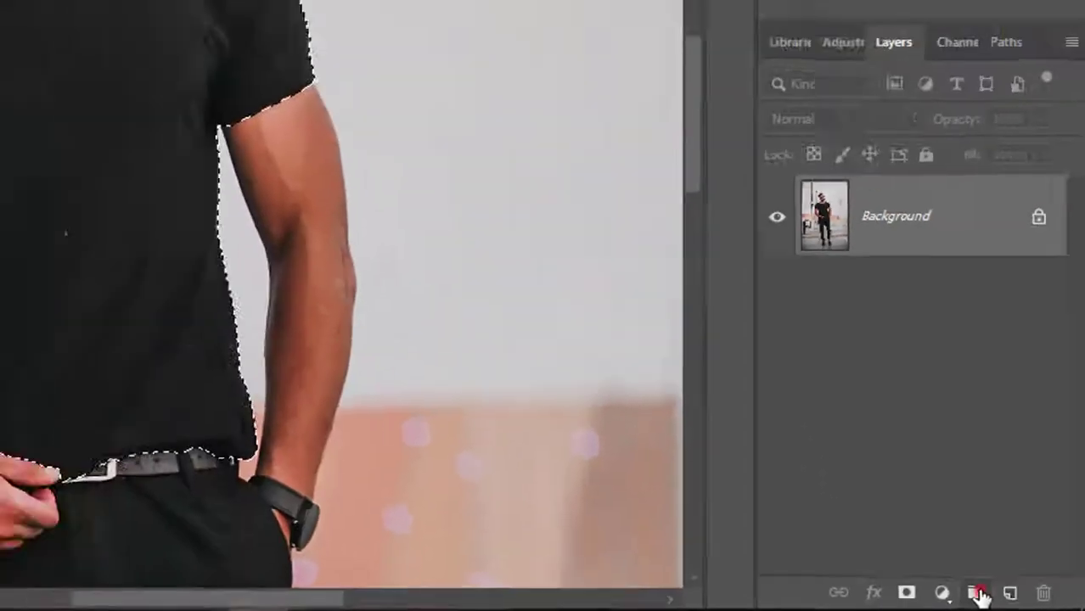
pyautogui.click(907, 588)
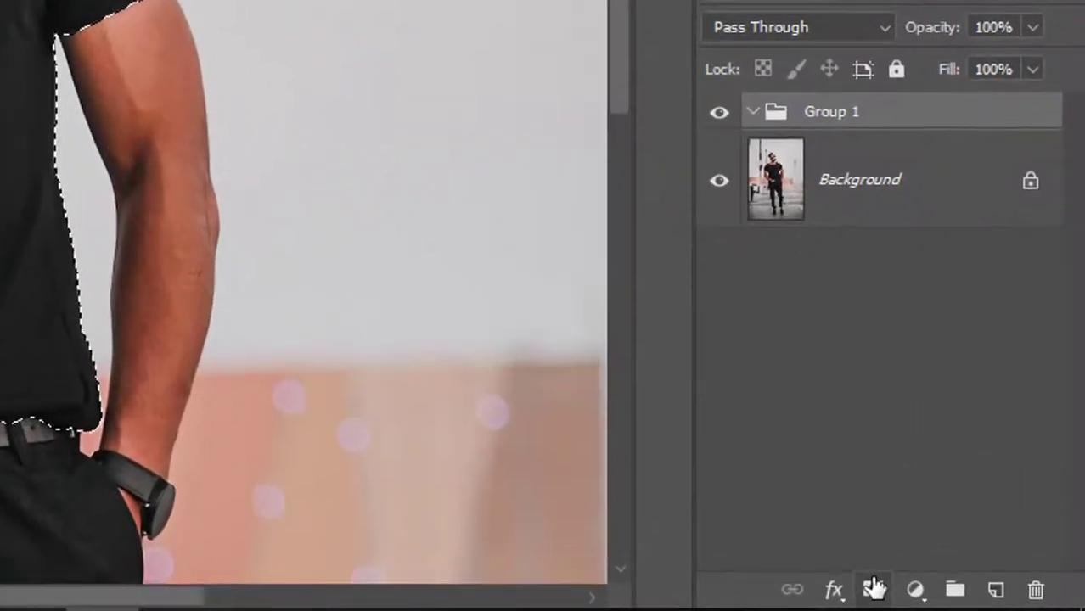
pyautogui.click(910, 592)
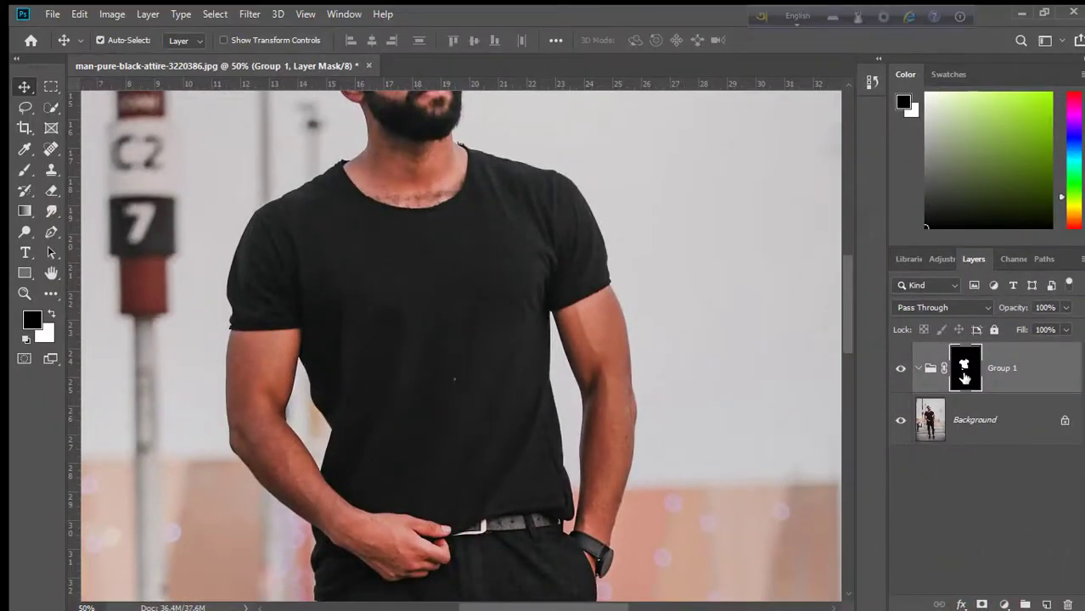
pyautogui.keyDown('alt'); pyautogui.click(964, 373); pyautogui.keyUp('alt')
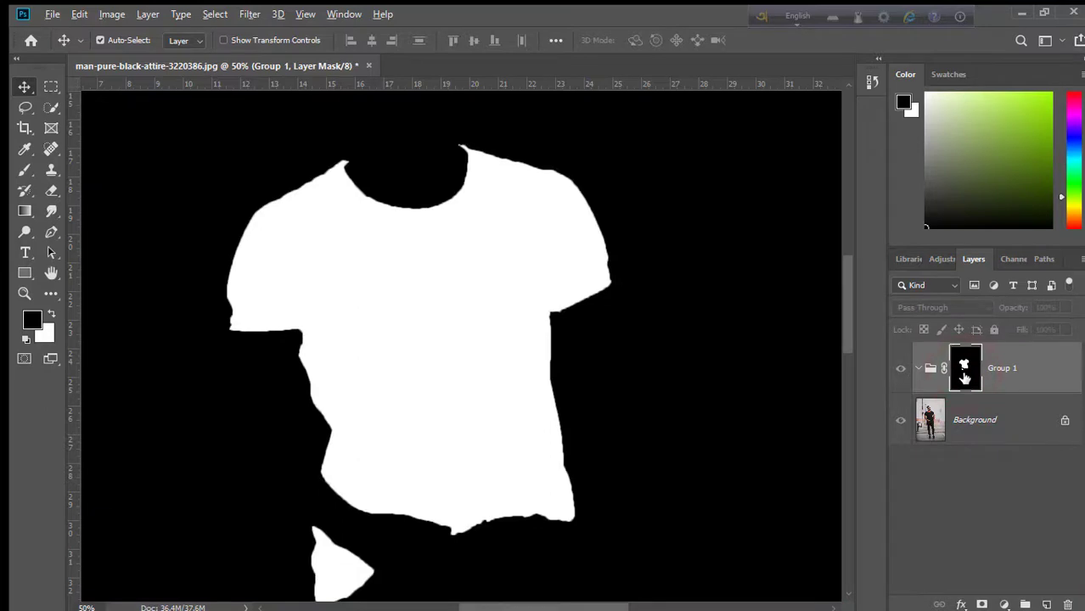
pyautogui.keyDown('alt'); pyautogui.click(964, 375); pyautogui.keyUp('alt')
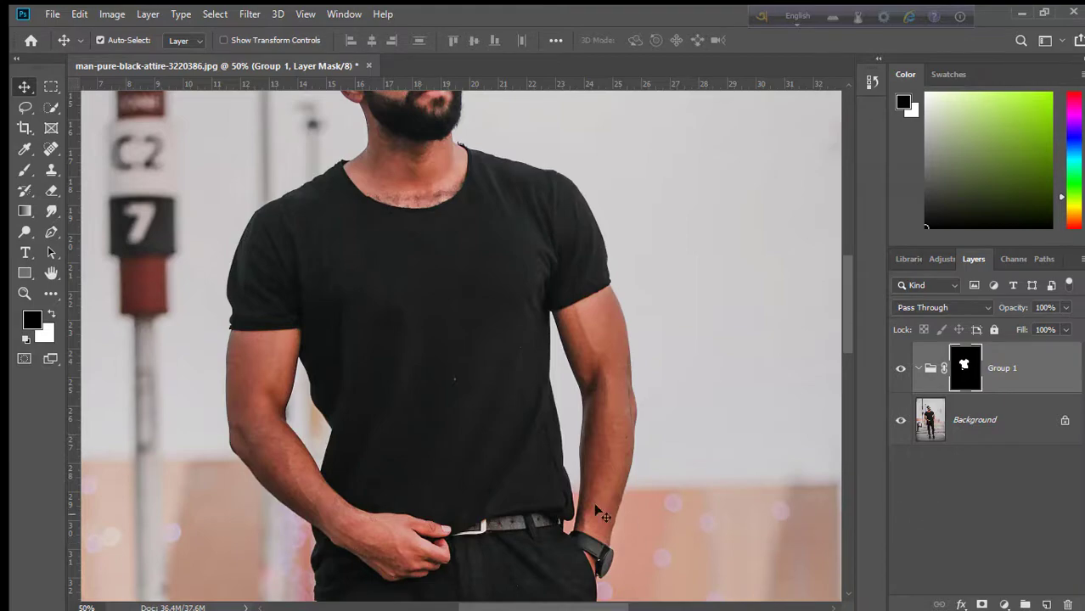
# Step: Add a Levels adjustment layer with default values inside the masked group and delete its layer mask
pyautogui.scroll(-1, 595, 506)
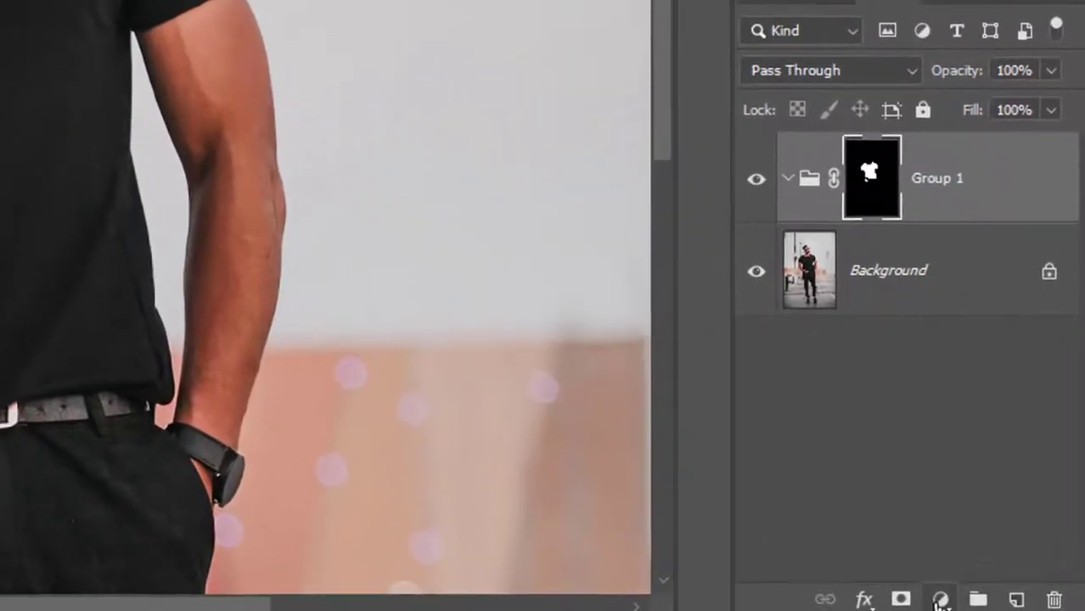
pyautogui.click(1004, 604)
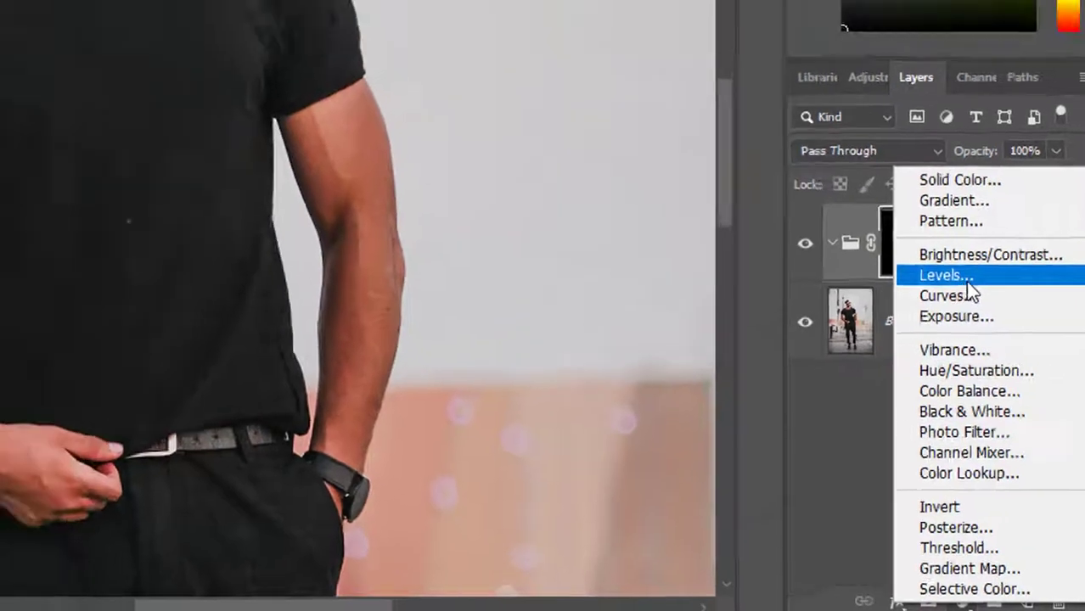
pyautogui.click(925, 213)
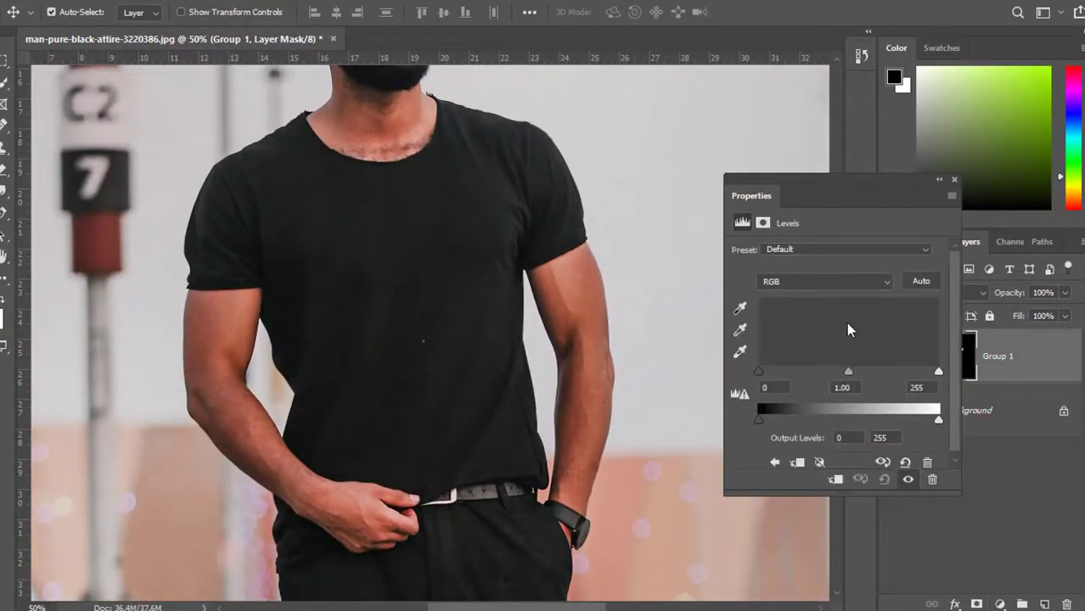
pyautogui.click(953, 181)
pyautogui.click(953, 180)
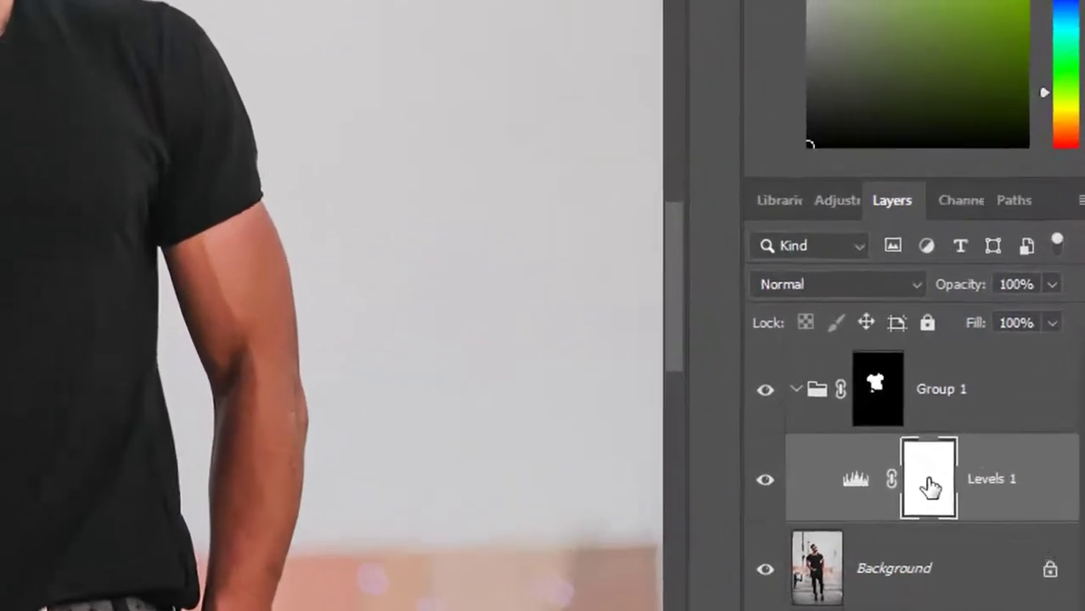
pyautogui.rightClick(991, 416)
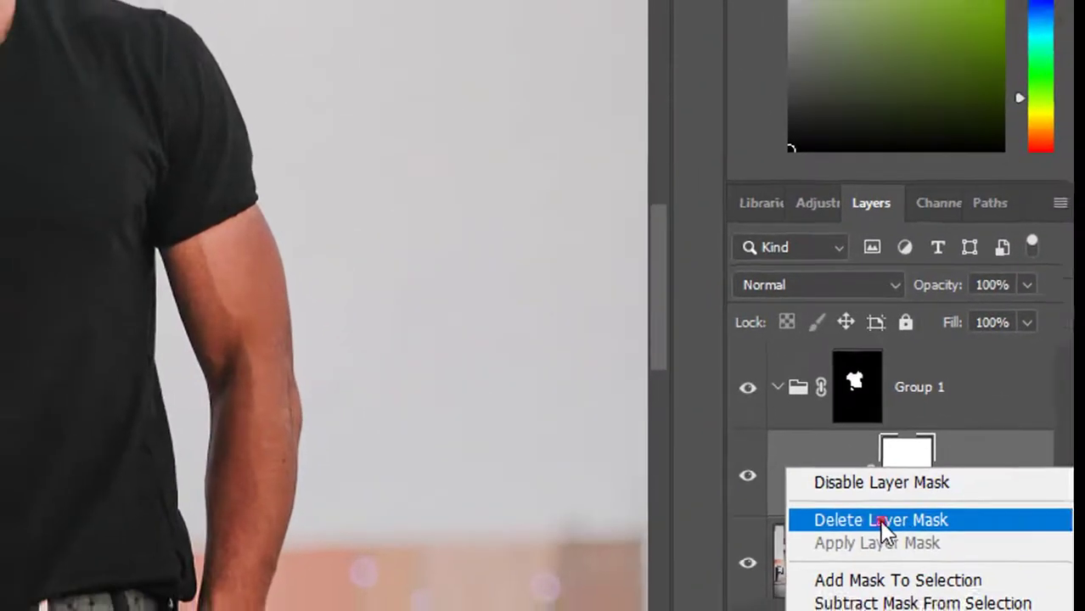
pyautogui.click(887, 529)
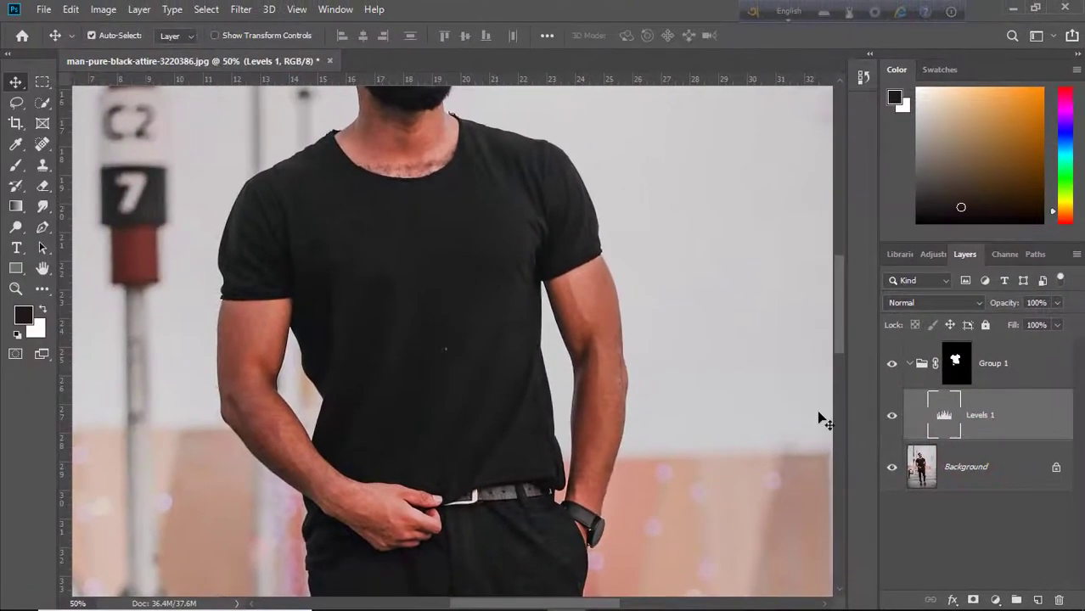
# Step: Add a Solid Color fill layer in red #b51b29 above the Levels layer inside the masked T-shirt group
pyautogui.scroll(1, 557, 387)
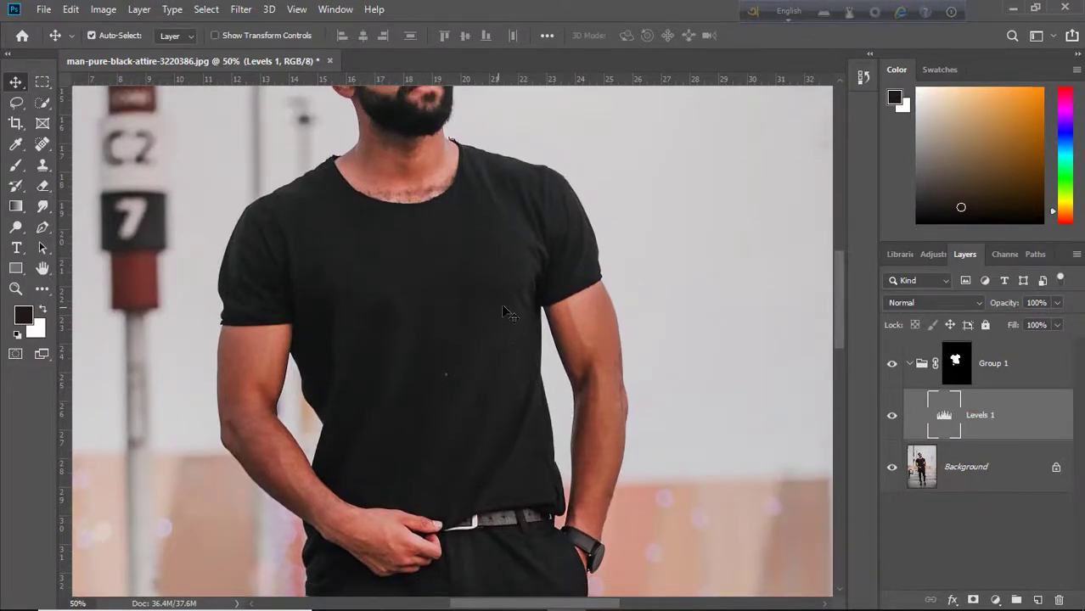
pyautogui.scroll(-1, 550, 341)
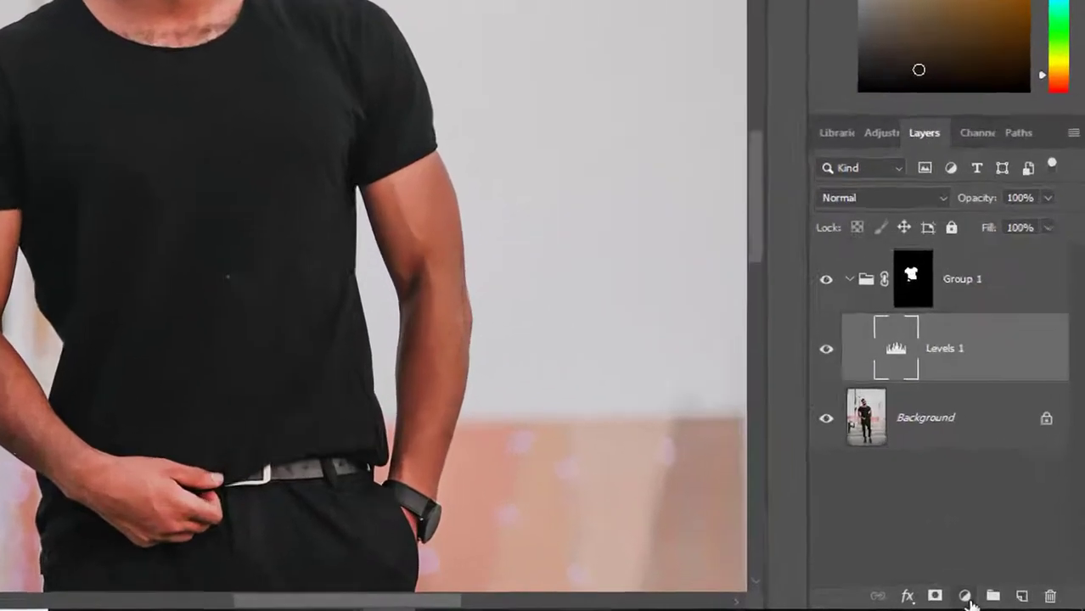
pyautogui.click(995, 600)
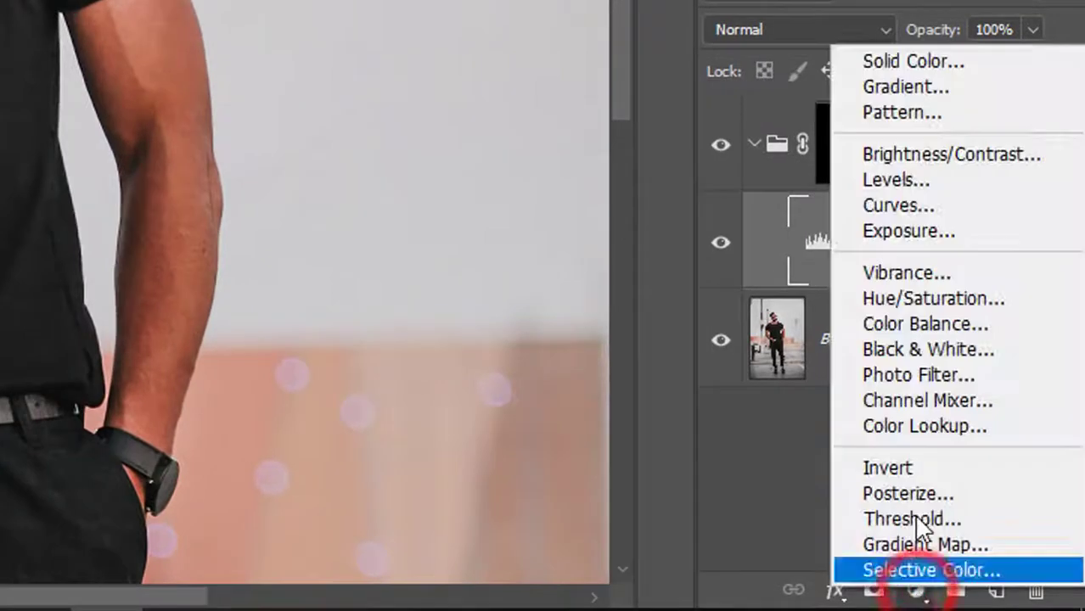
pyautogui.click(913, 62)
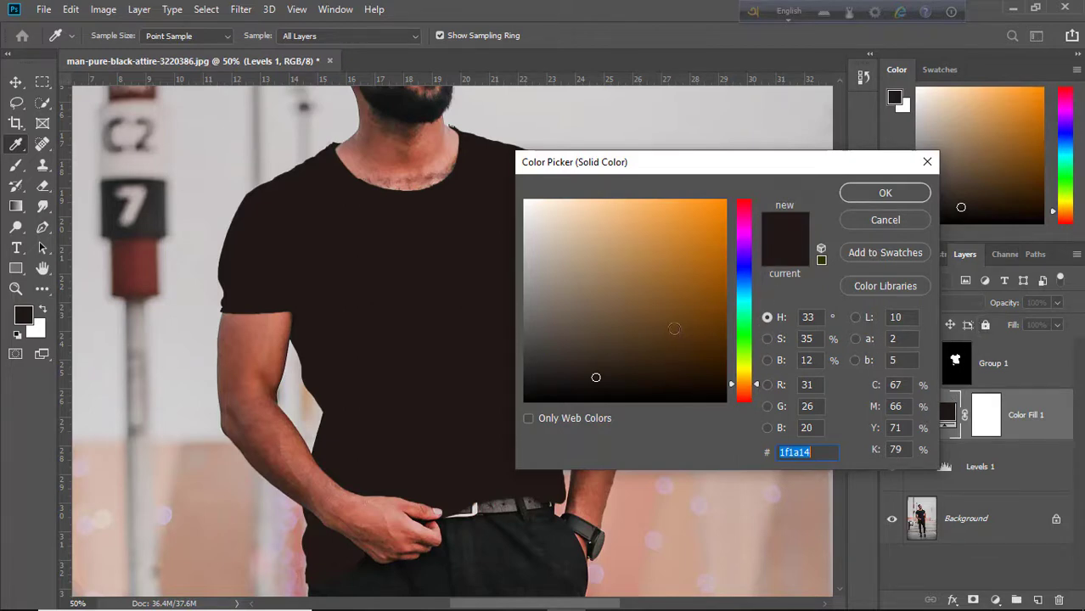
pyautogui.moveTo(740, 271)
pyautogui.mouseDown()
pyautogui.moveTo(737, 202)
pyautogui.moveTo(670, 235)
pyautogui.moveTo(661, 261)
pyautogui.moveTo(695, 258)
pyautogui.mouseUp()
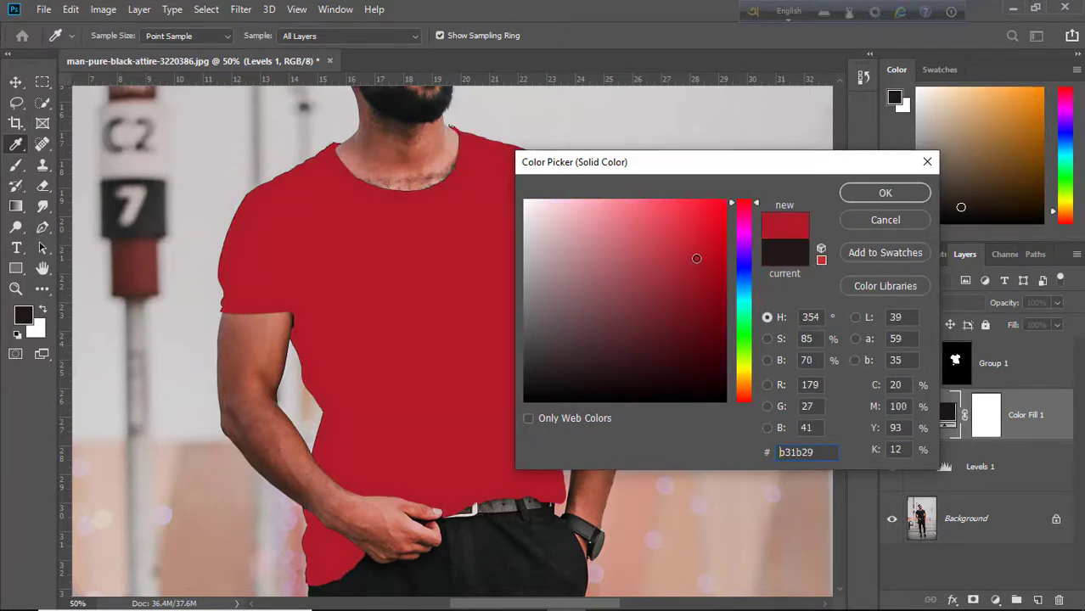
pyautogui.click(885, 193)
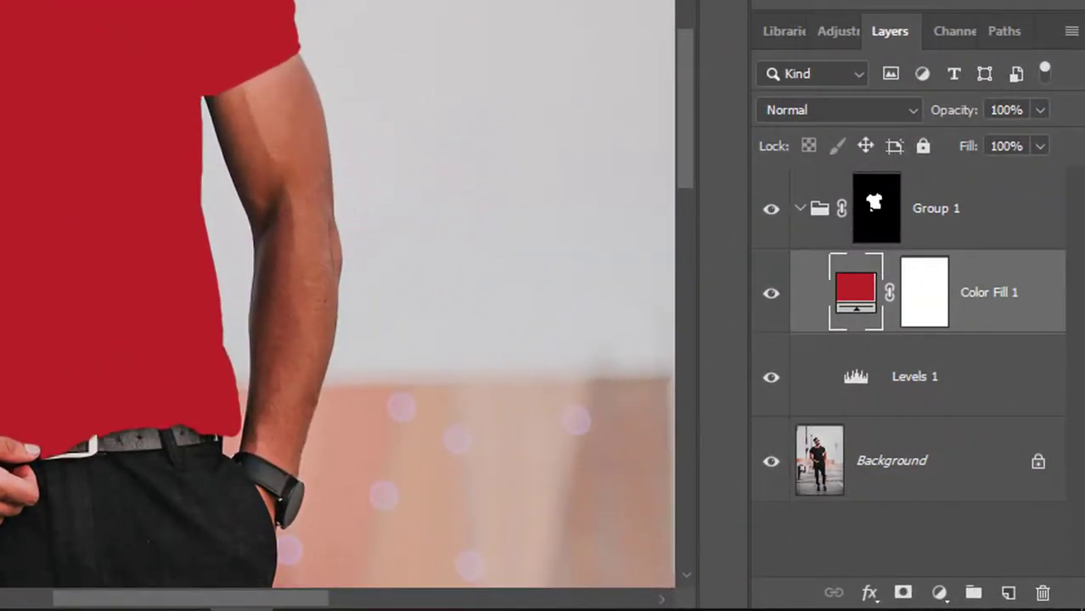
# Step: Delete the red fill layer's own mask and set the layer's blend mode to Color
pyautogui.rightClick(927, 304)
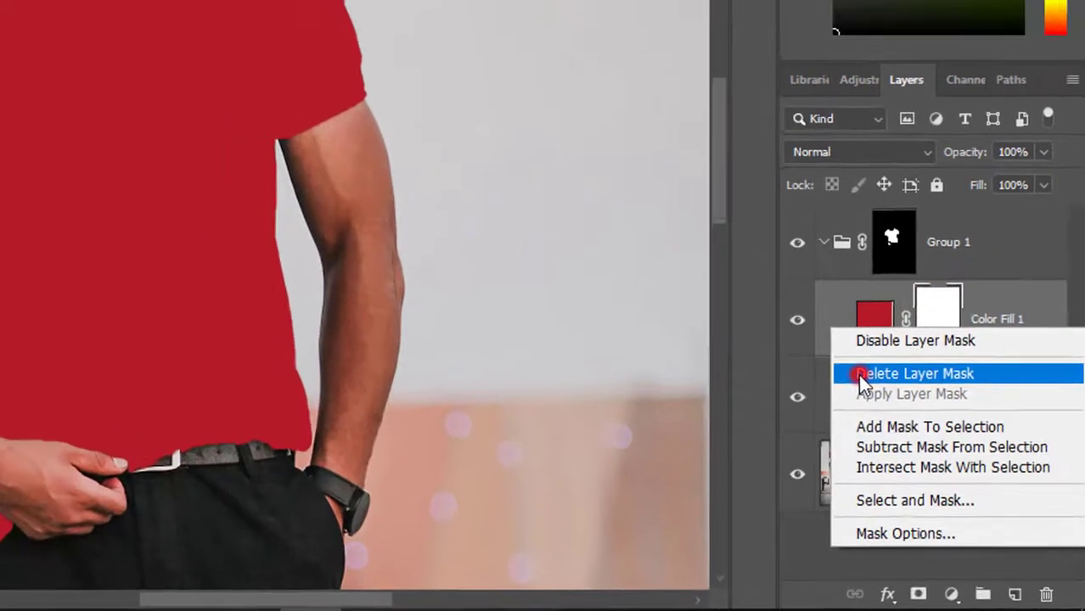
pyautogui.click(857, 374)
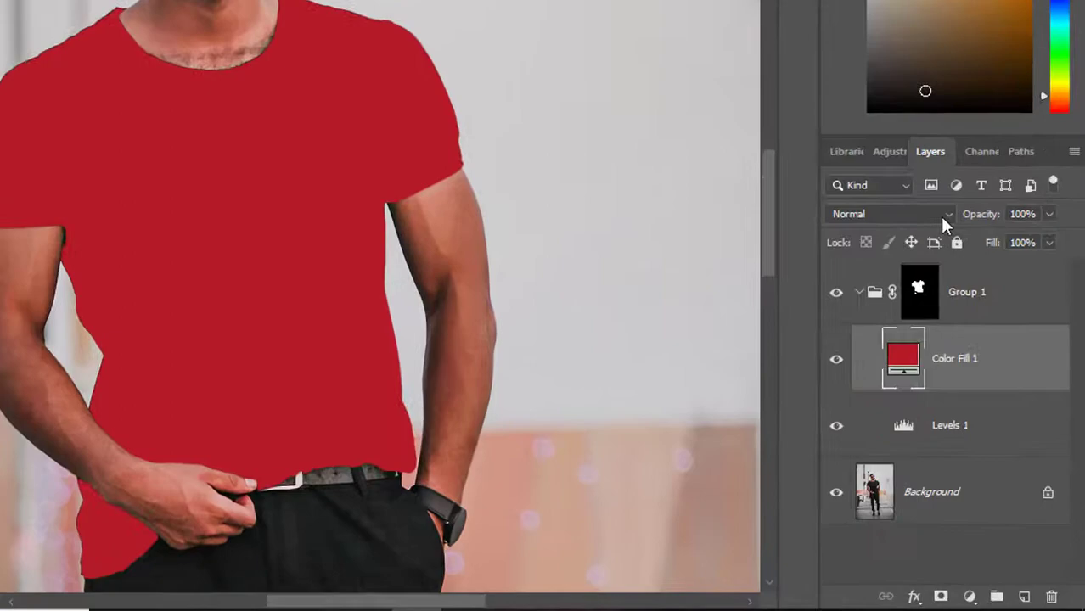
pyautogui.click(940, 217)
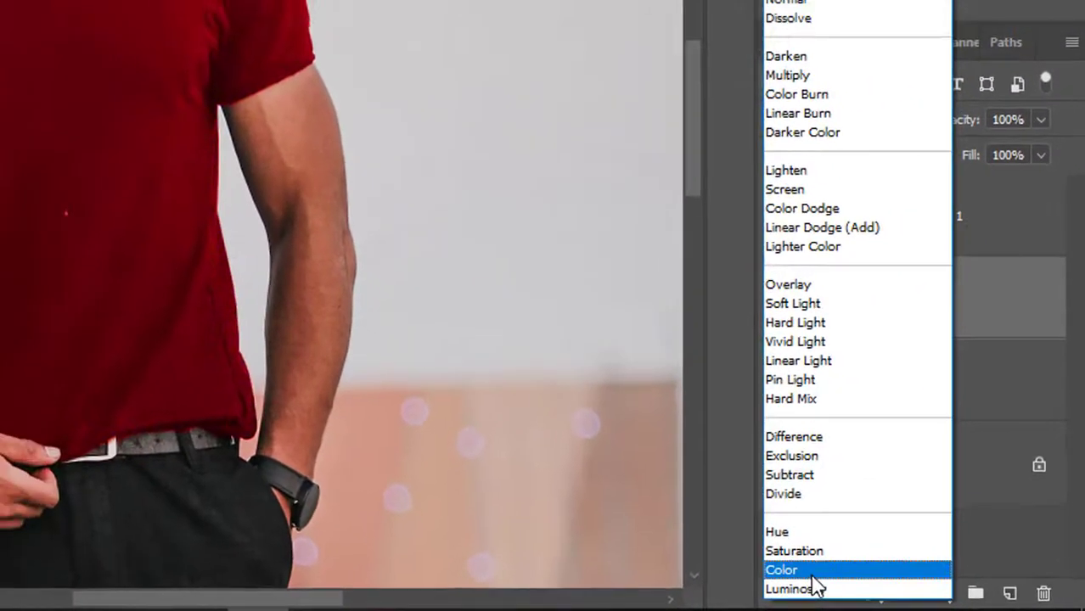
pyautogui.click(791, 574)
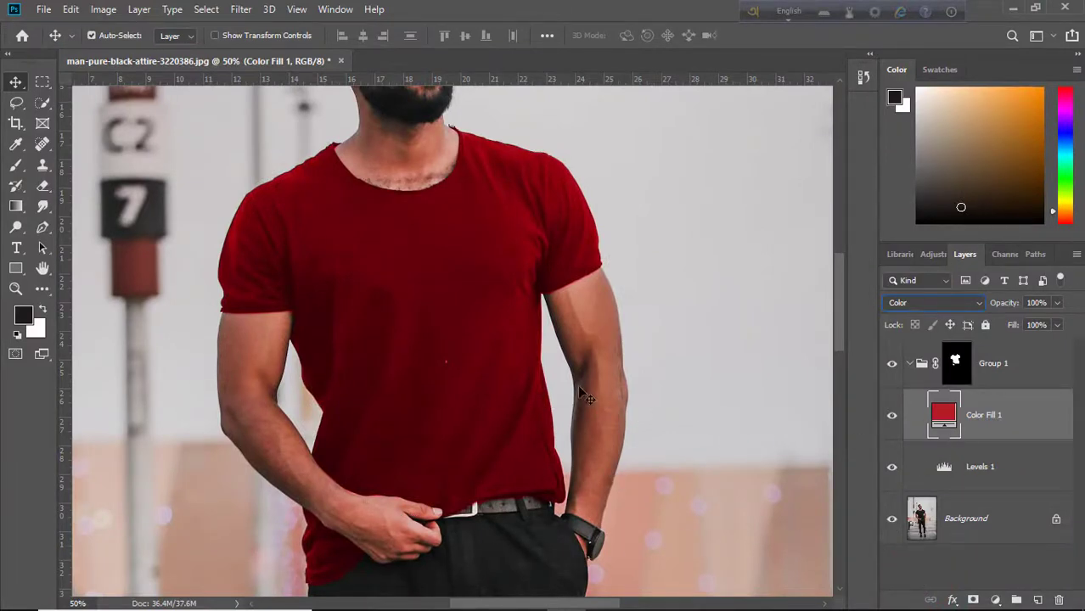
# Step: Examine the recoloured T-shirt within the whole photo and at closer range
pyautogui.hotkey('ctrl', '-')
pyautogui.hotkey('ctrl', '-')
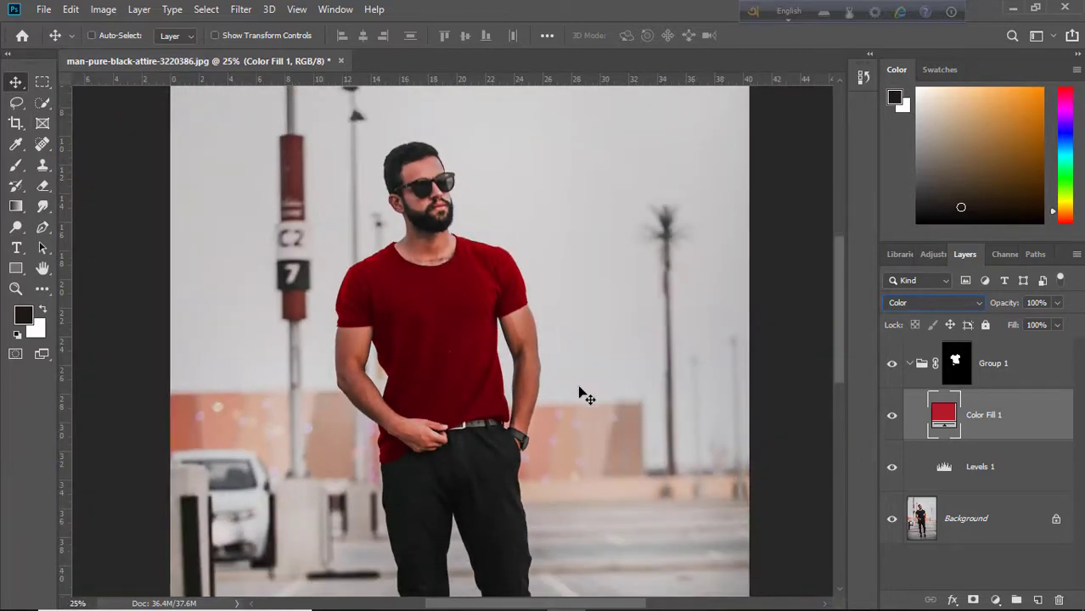
pyautogui.hotkey('ctrl', '-')
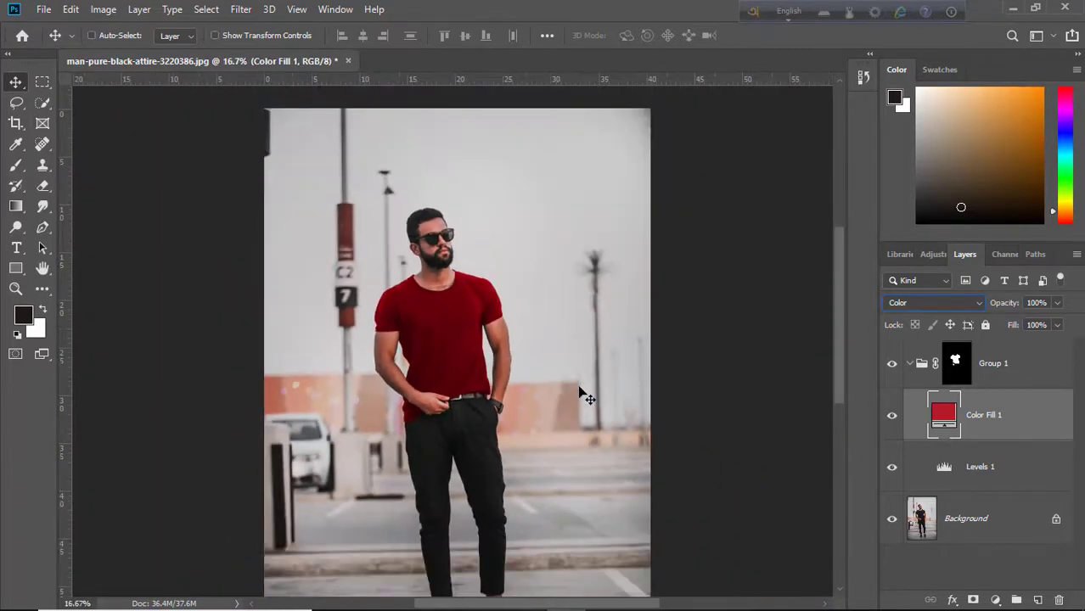
pyautogui.hotkey('ctrl', '+')
pyautogui.hotkey('ctrl', '+')
pyautogui.hotkey('ctrl', '-')
pyautogui.hotkey('ctrl', '-')
pyautogui.hotkey('ctrl', '-')
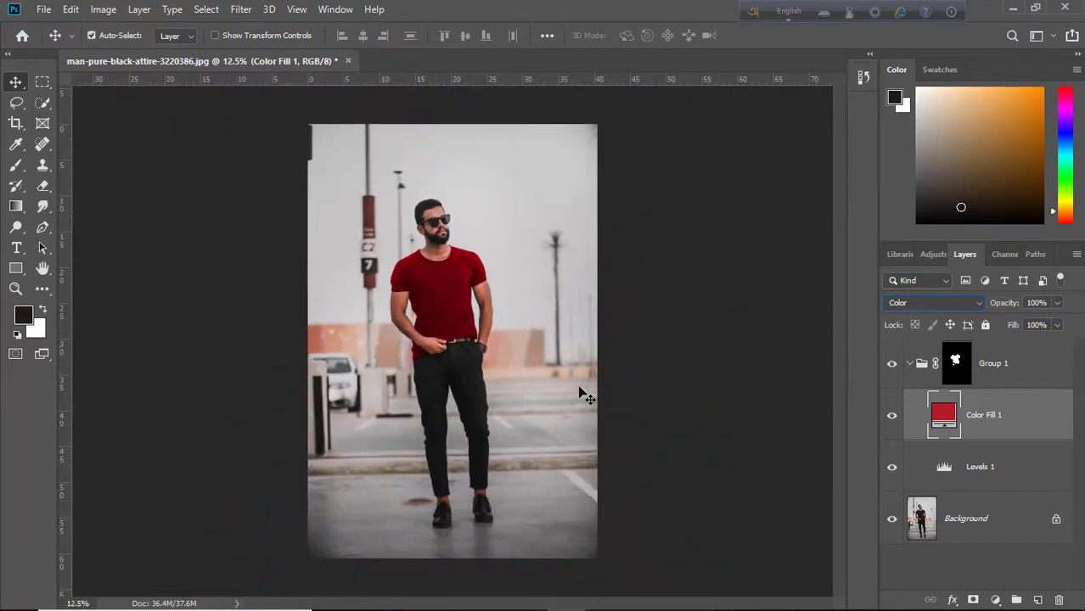
pyautogui.hotkey('ctrl', '+')
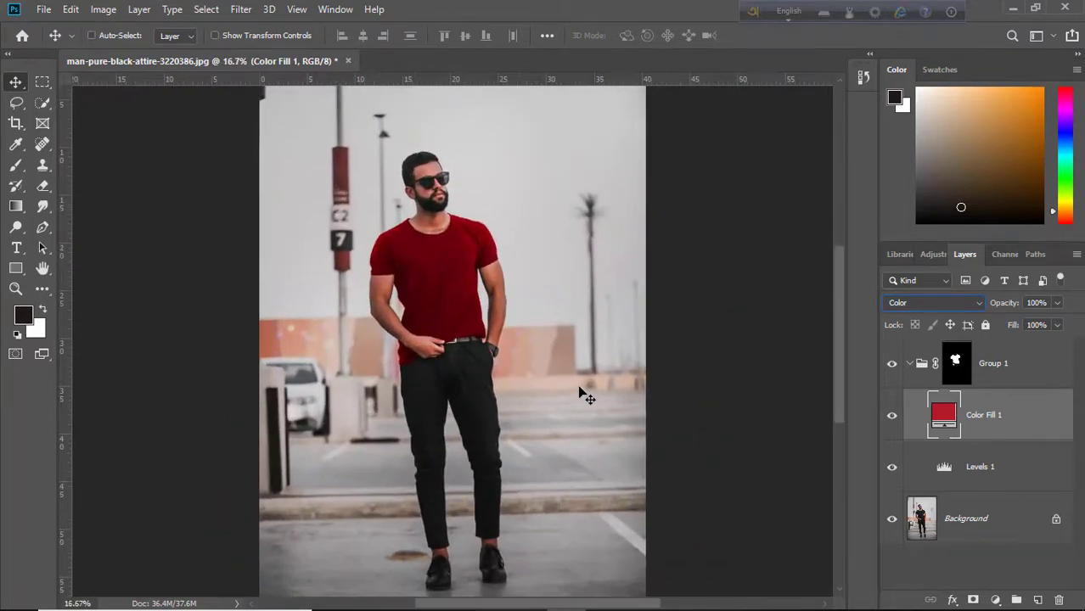
pyautogui.hotkey('ctrl', '+')
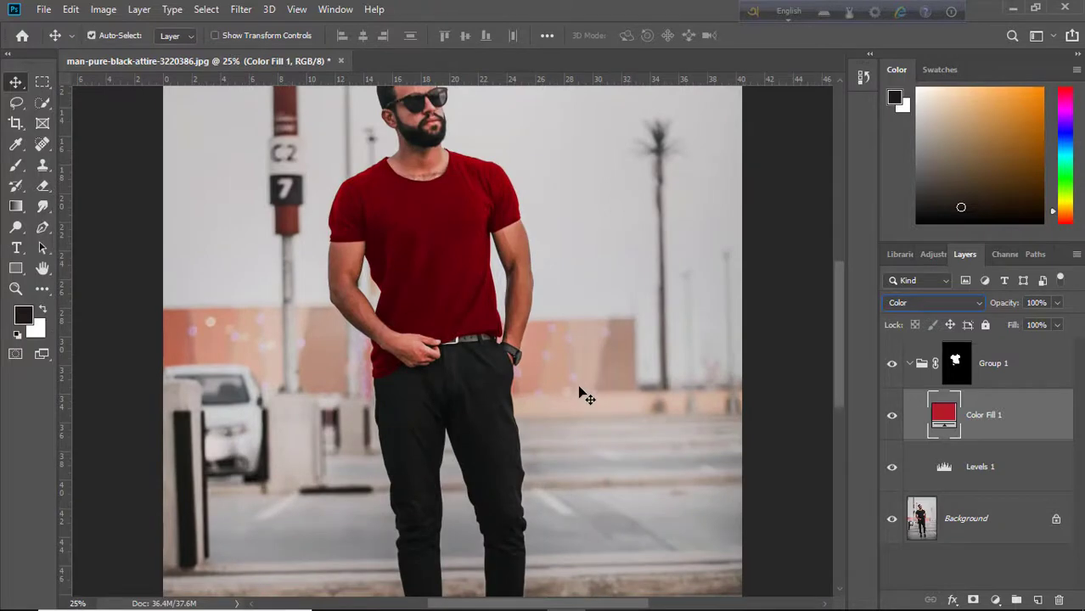
# Step: Edit the fill layer's colour and try blue #1b34b5, green #43b51b, yellow #b5b01b and crimson #b51b38 on the T-shirt
pyautogui.doubleClick(947, 417)
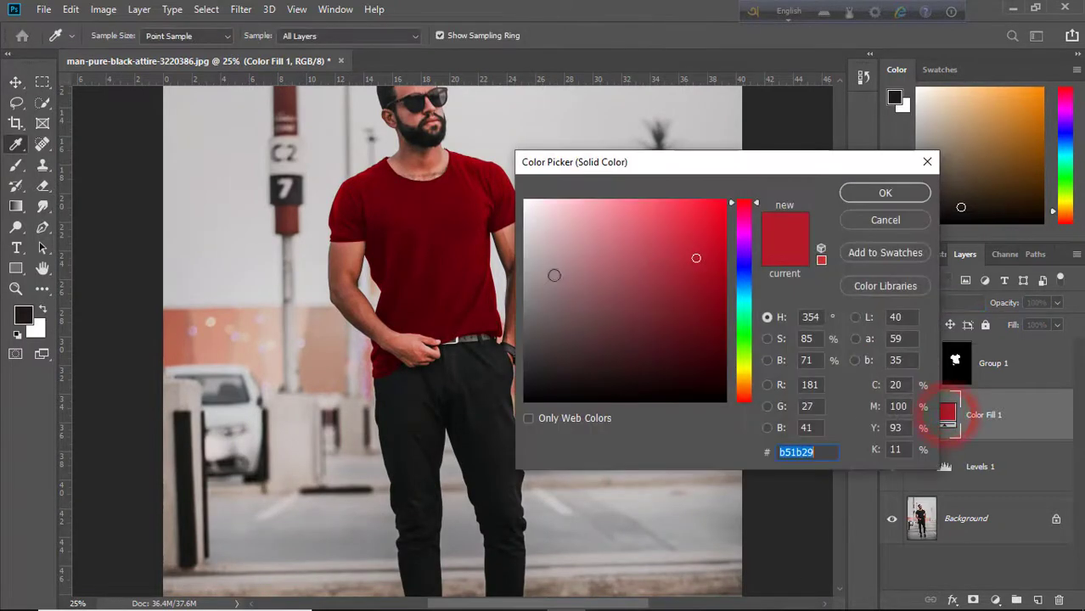
pyautogui.click(745, 262)
pyautogui.click(744, 273)
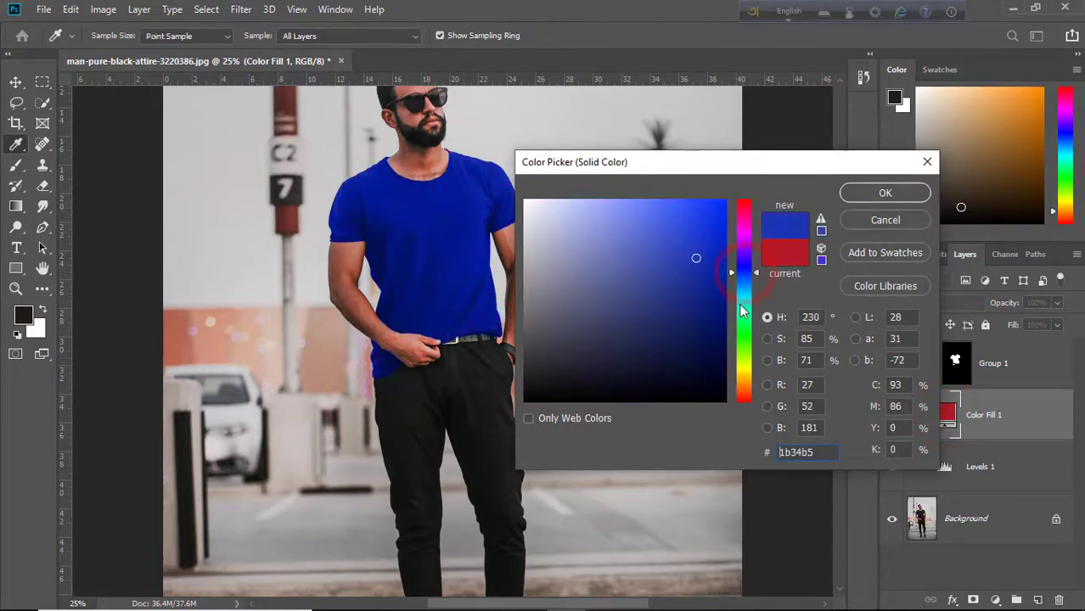
pyautogui.click(743, 344)
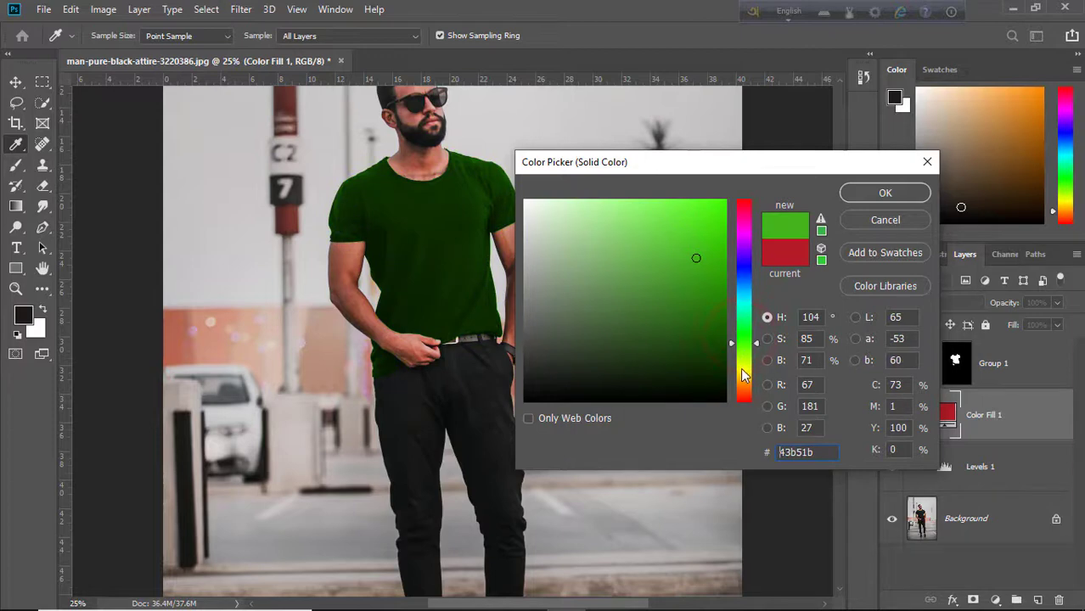
pyautogui.click(744, 371)
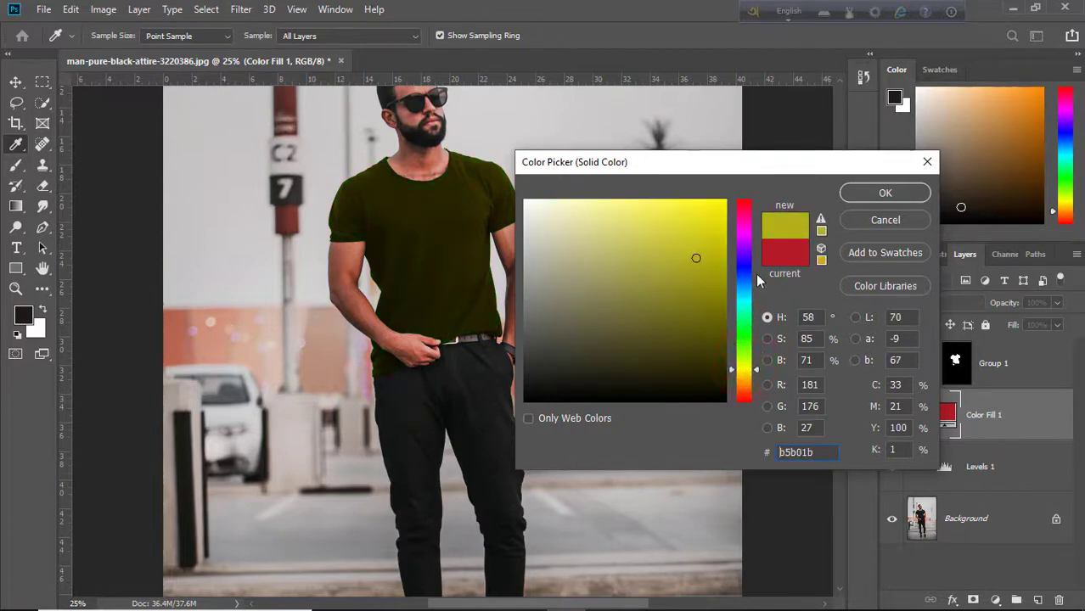
pyautogui.click(742, 214)
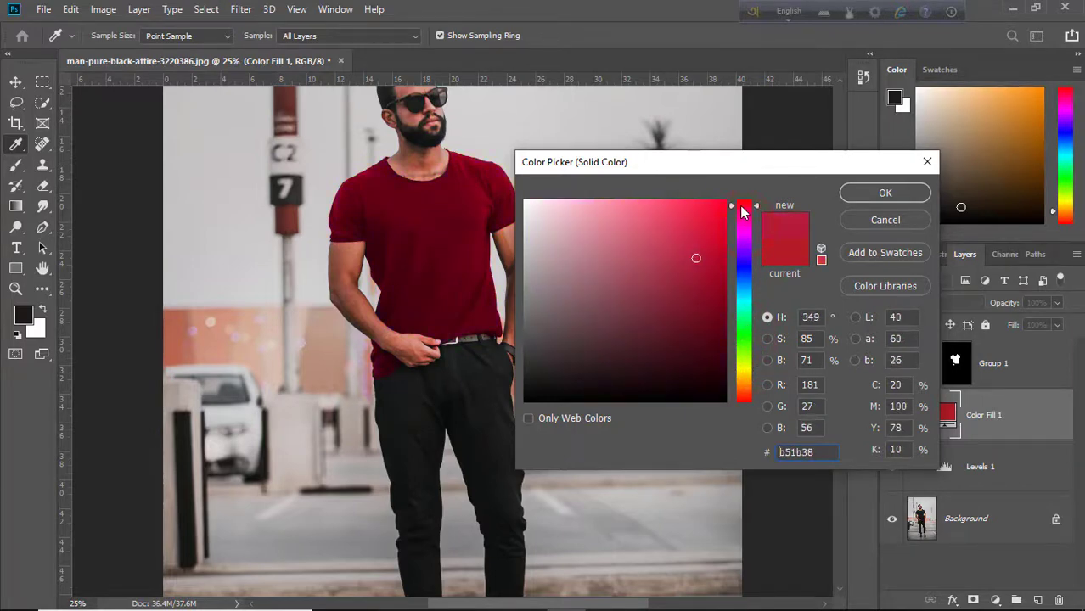
pyautogui.moveTo(736, 216); pyautogui.dragTo(745, 238)
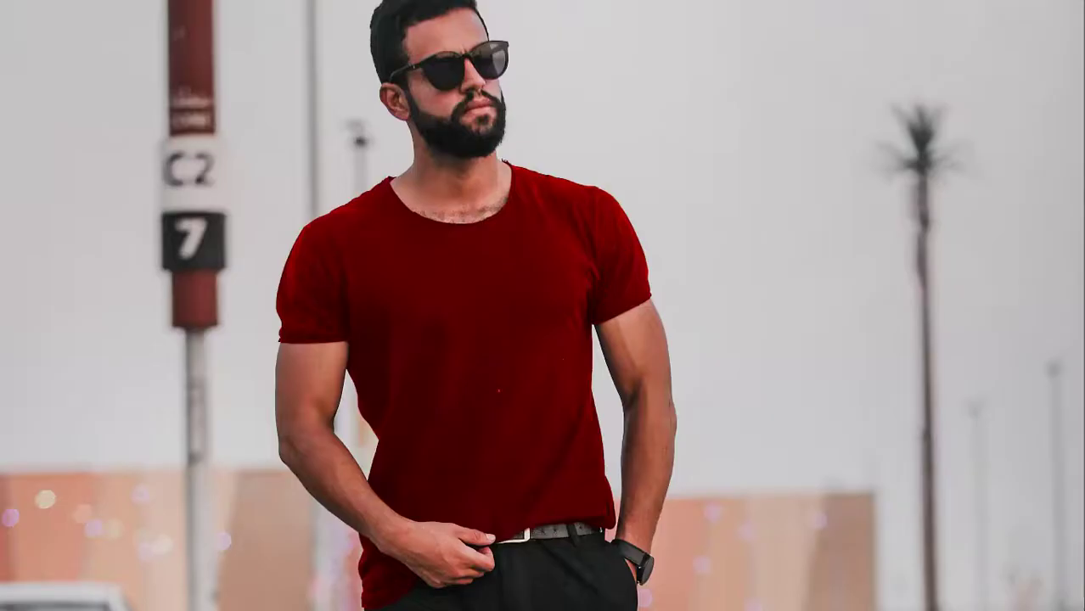